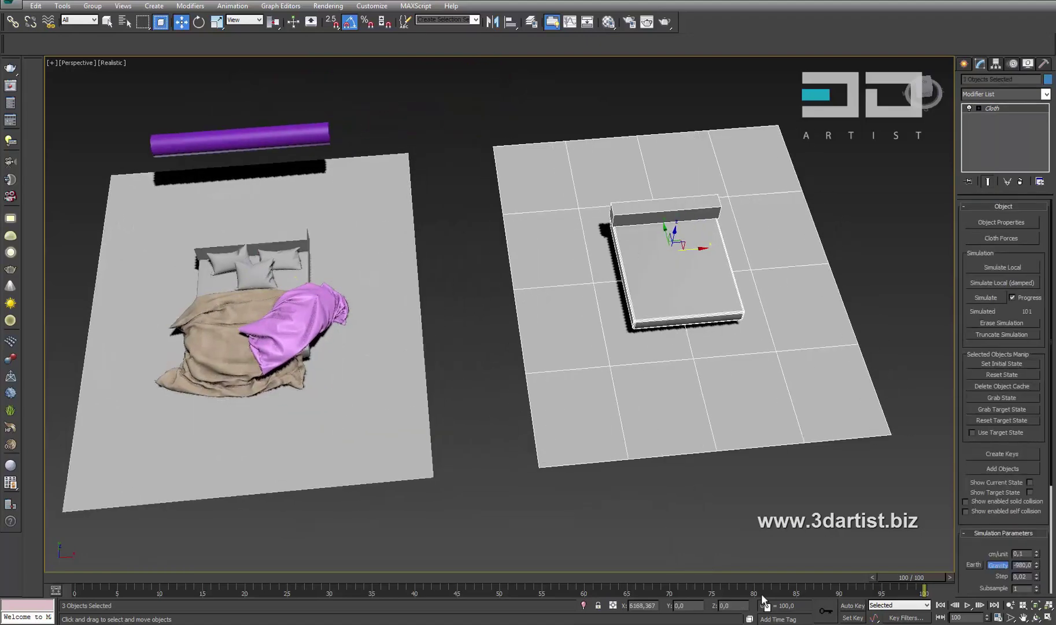
# - Confirm the copy of the bed and floor, then frame the new bare bed base
pyautogui.press('Return')
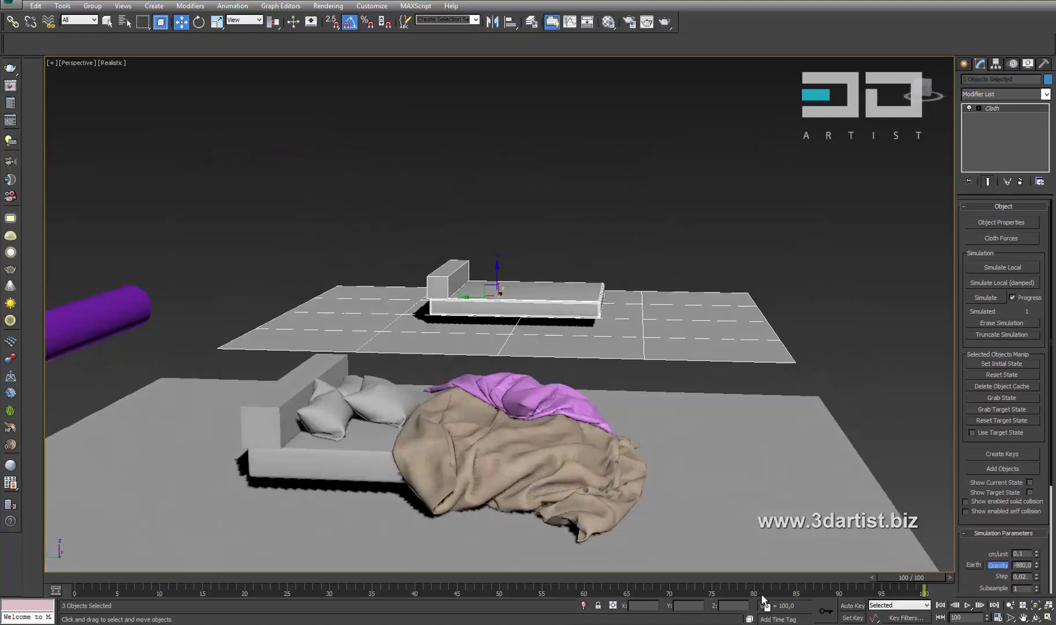
pyautogui.press('z')
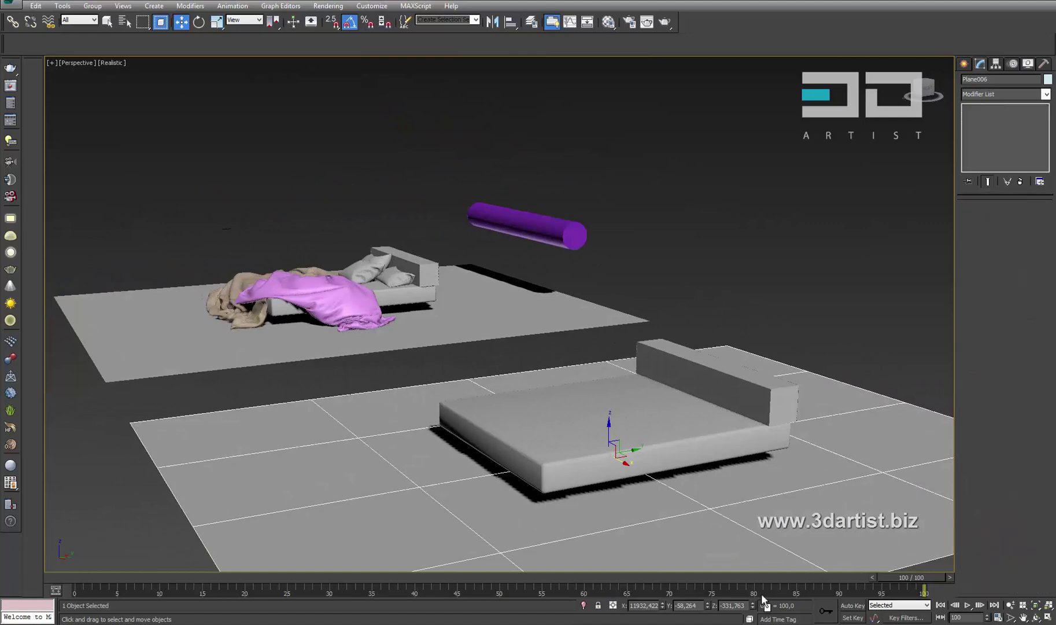
# - Convert all twelve scene objects to Editable Poly, then clear the selection
pyautogui.hotkey('ctrl', 'a')
pyautogui.rightClick(422, 306)
pyautogui.moveTo(479, 409)
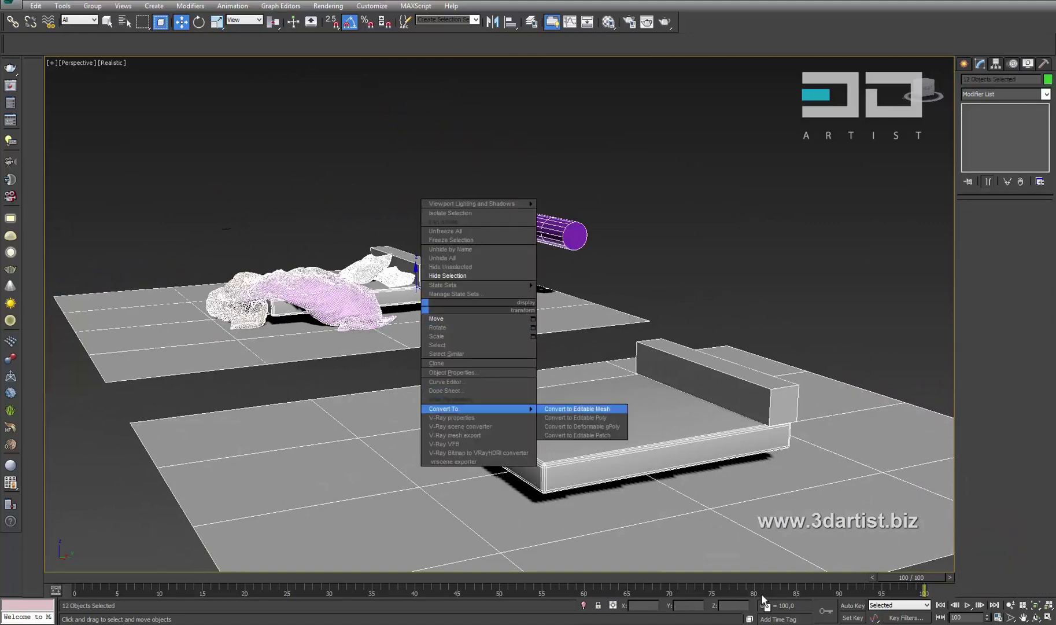
pyautogui.click(576, 417)
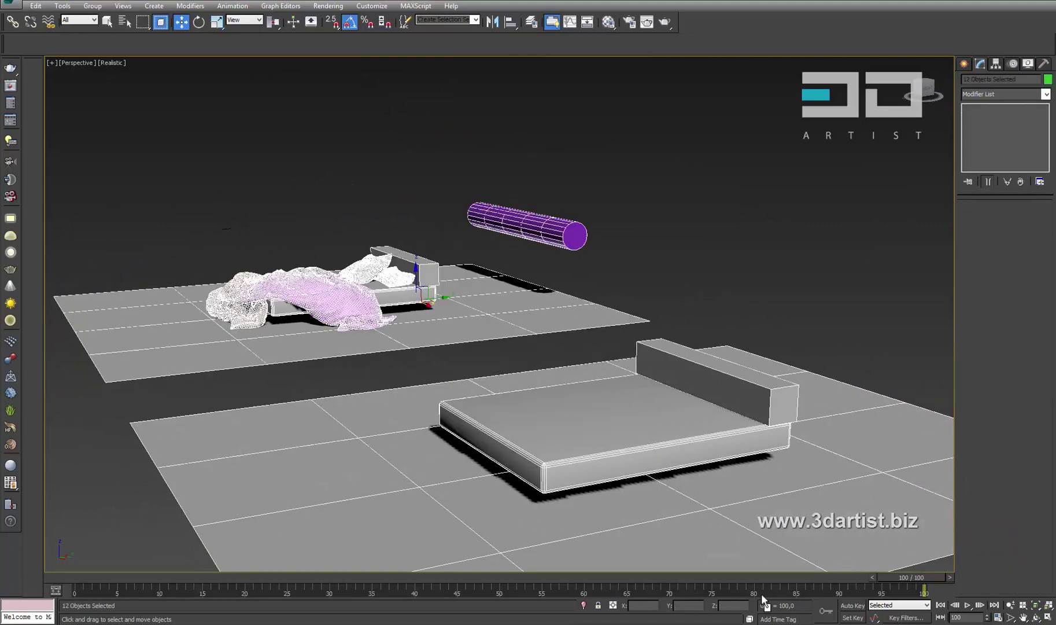
pyautogui.hotkey('ctrl', 'd')
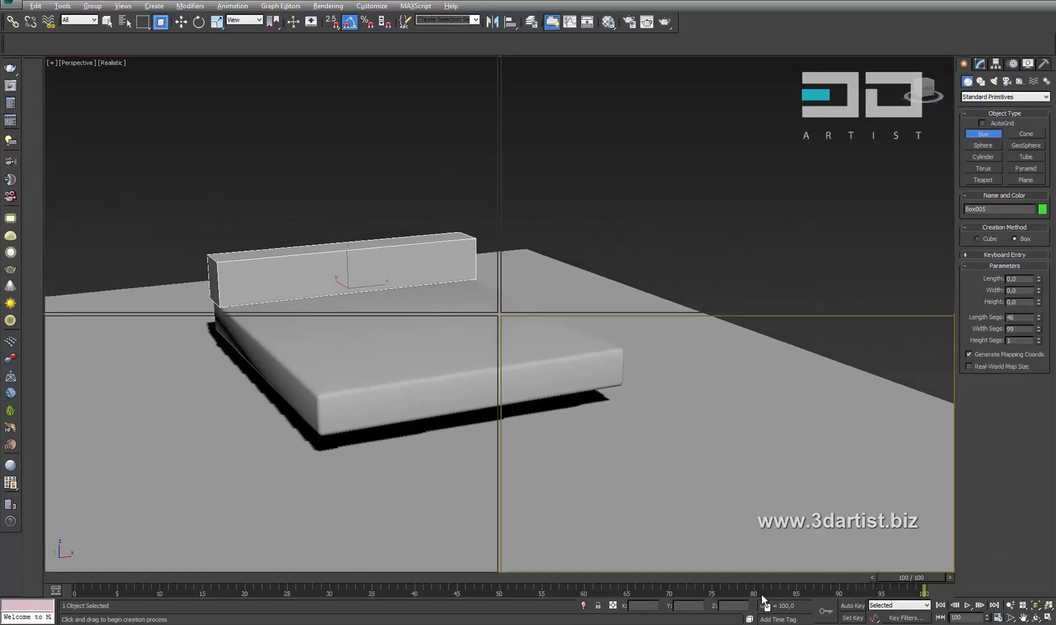
# - In the maximized, isolated Top view, draw a thin box about 306 by 594 over the bed
pyautogui.hotkey('alt', 'w')
pyautogui.hotkey('alt', 'q')
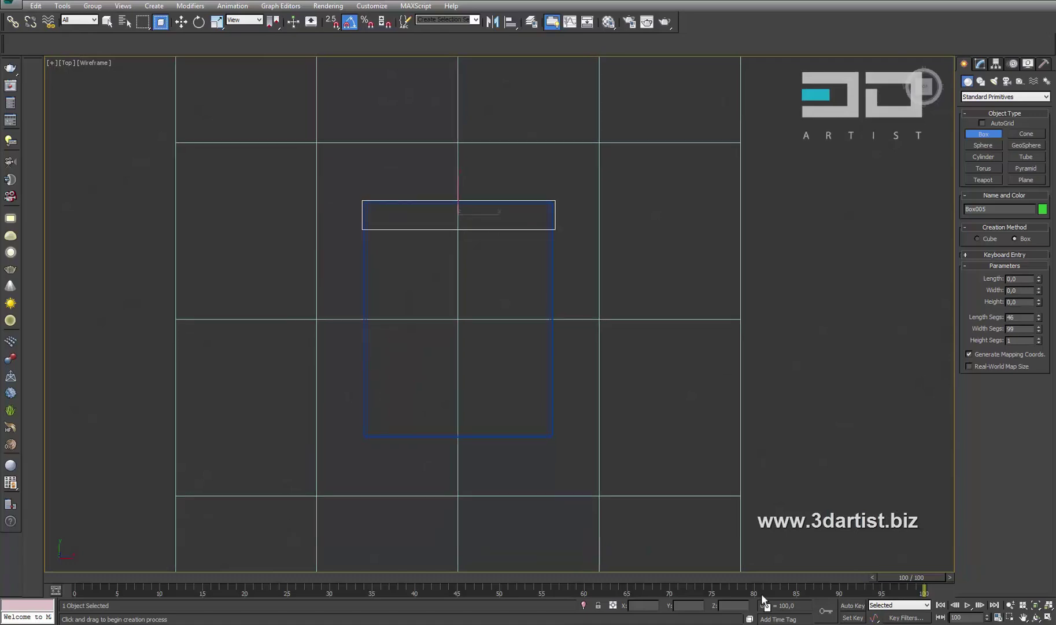
pyautogui.moveTo(320, 185); pyautogui.dragTo(505, 288)
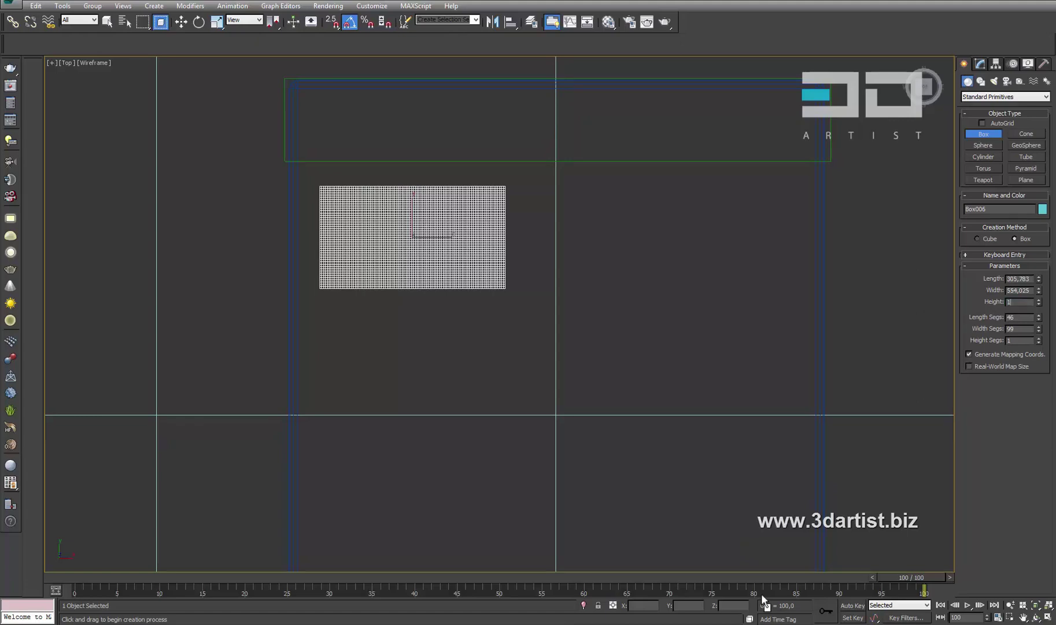
pyautogui.scroll(5, 353, 201)
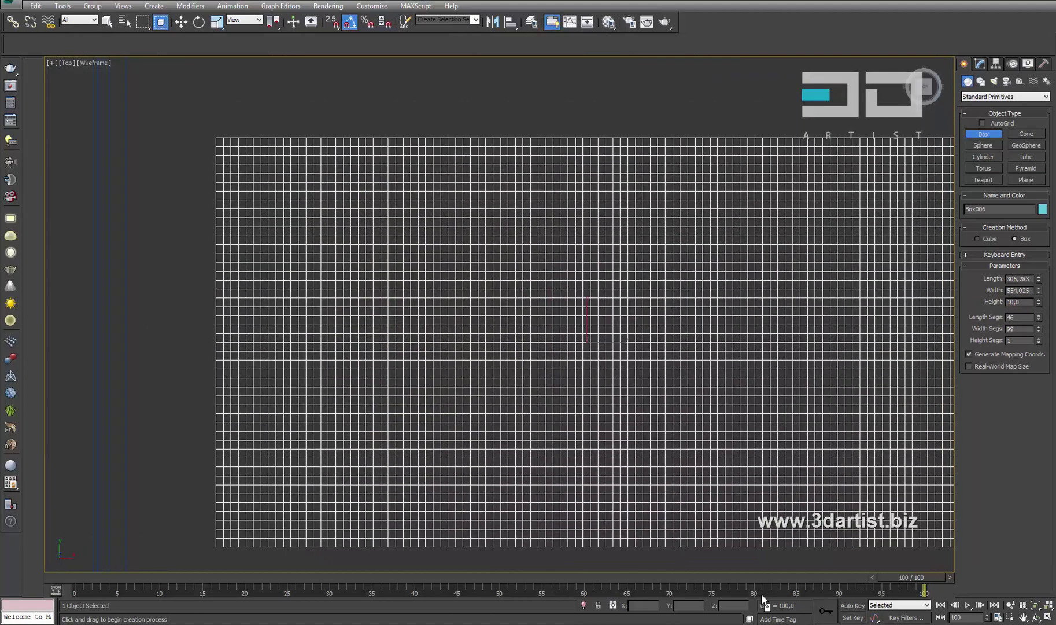
pyautogui.moveTo(587, 318); pyautogui.dragTo(510, 290, button='middle')
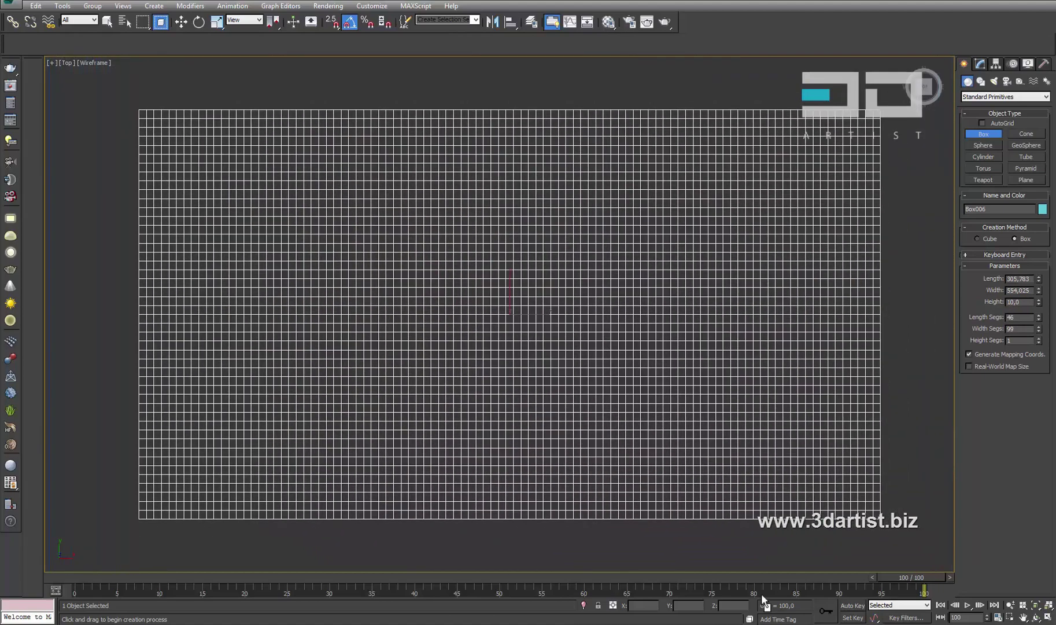
# - Give the box 26 length segments and 48 width segments, back in the four-viewport layout
pyautogui.moveTo(1038, 317)
pyautogui.mouseDown()
pyautogui.moveTo(1038, 338)
pyautogui.moveTo(1038, 320)
pyautogui.mouseUp()
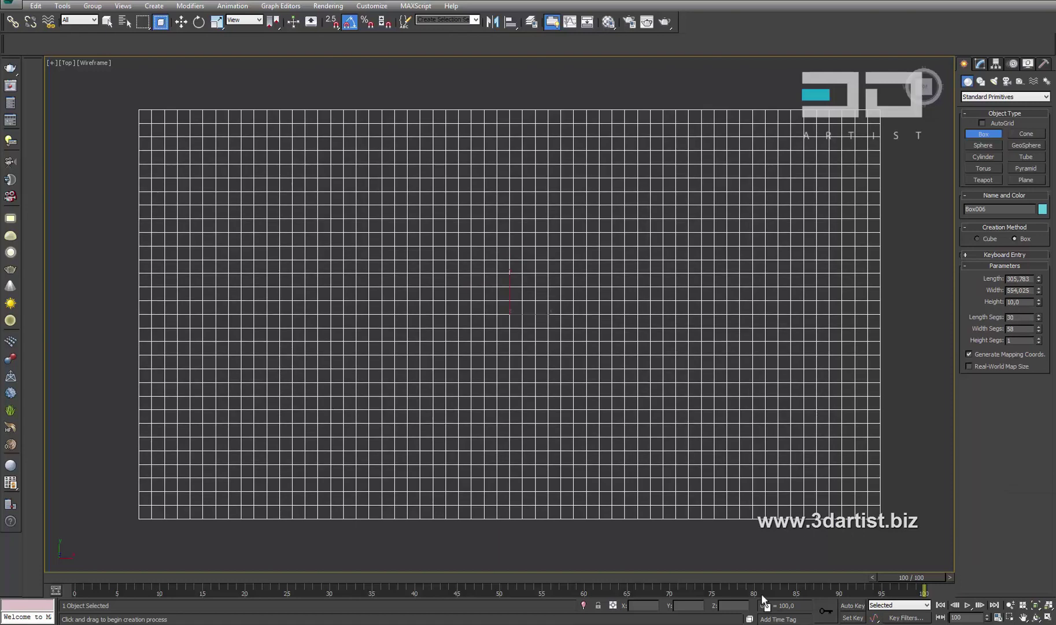
pyautogui.scroll(-5, 495, 202)
pyautogui.scroll(3, 494, 202)
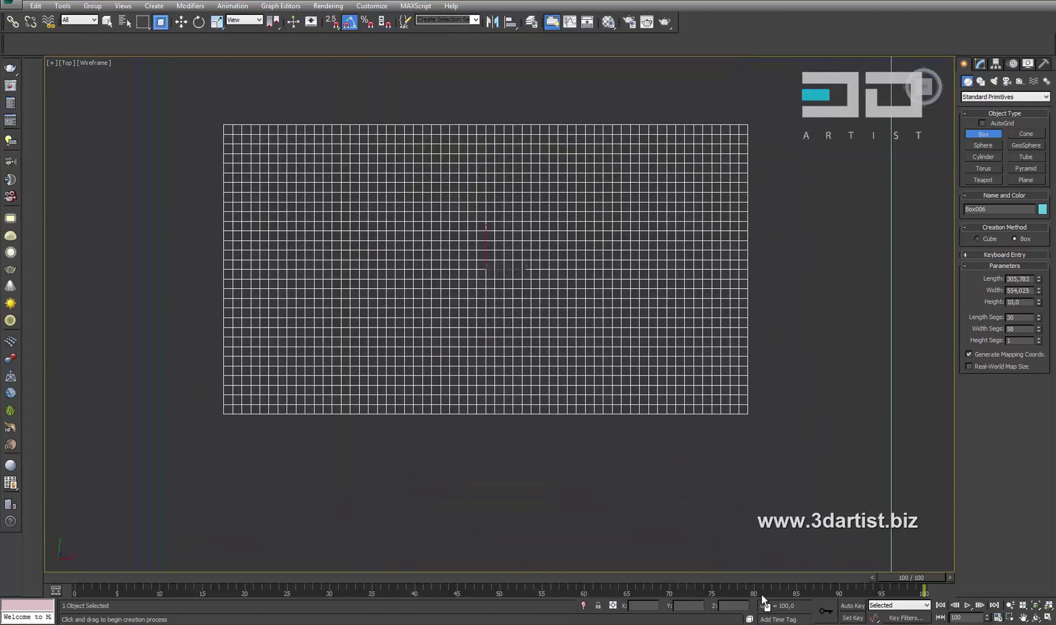
pyautogui.moveTo(1038, 317); pyautogui.dragTo(1039, 332)
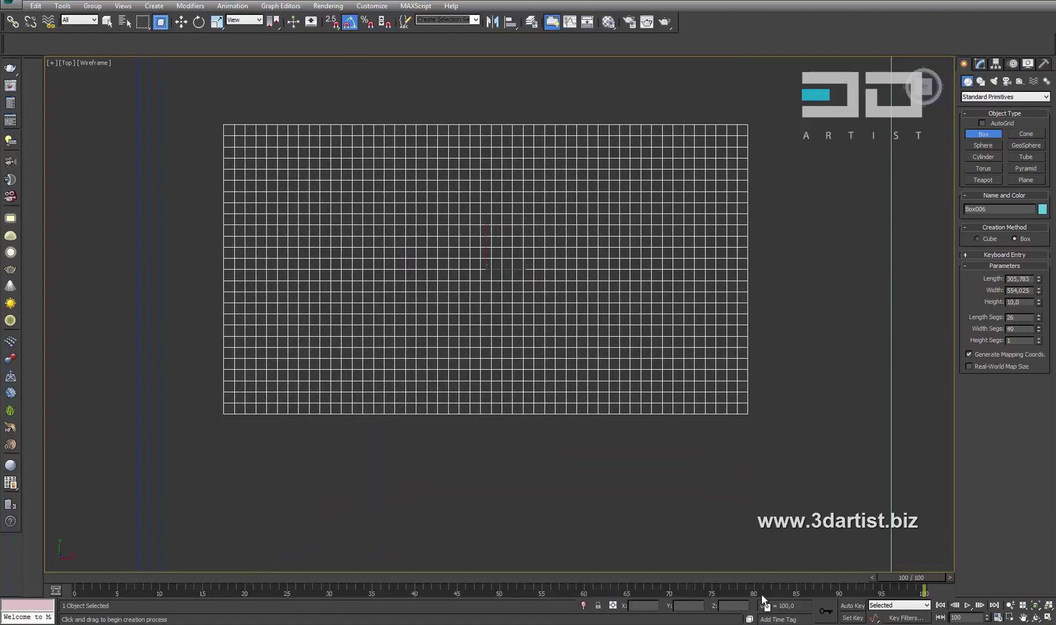
pyautogui.moveTo(1039, 328); pyautogui.dragTo(1038, 331)
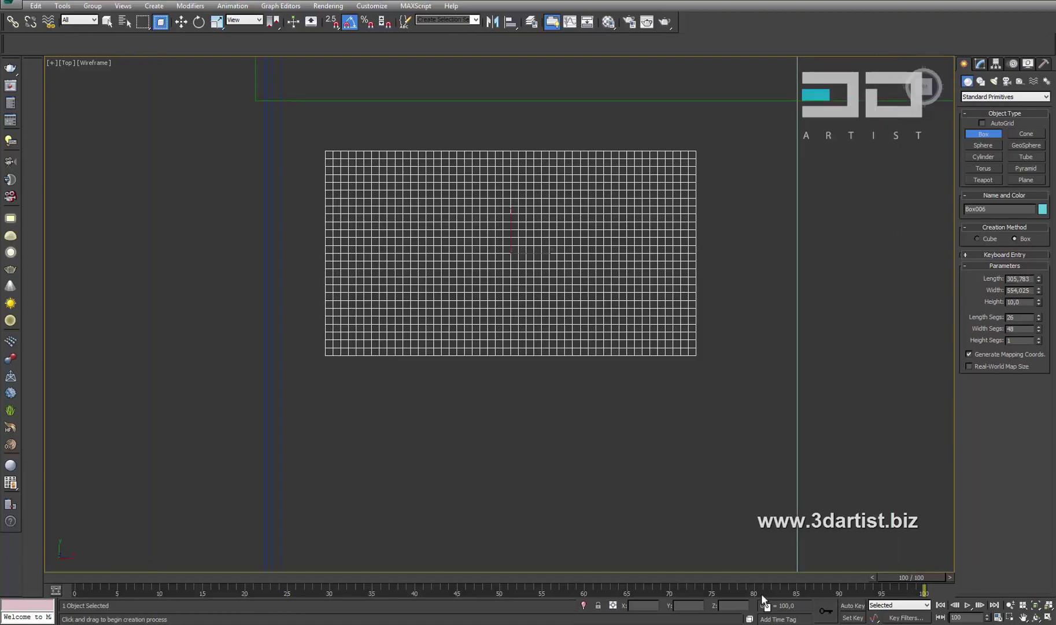
pyautogui.hotkey('alt', 'w')
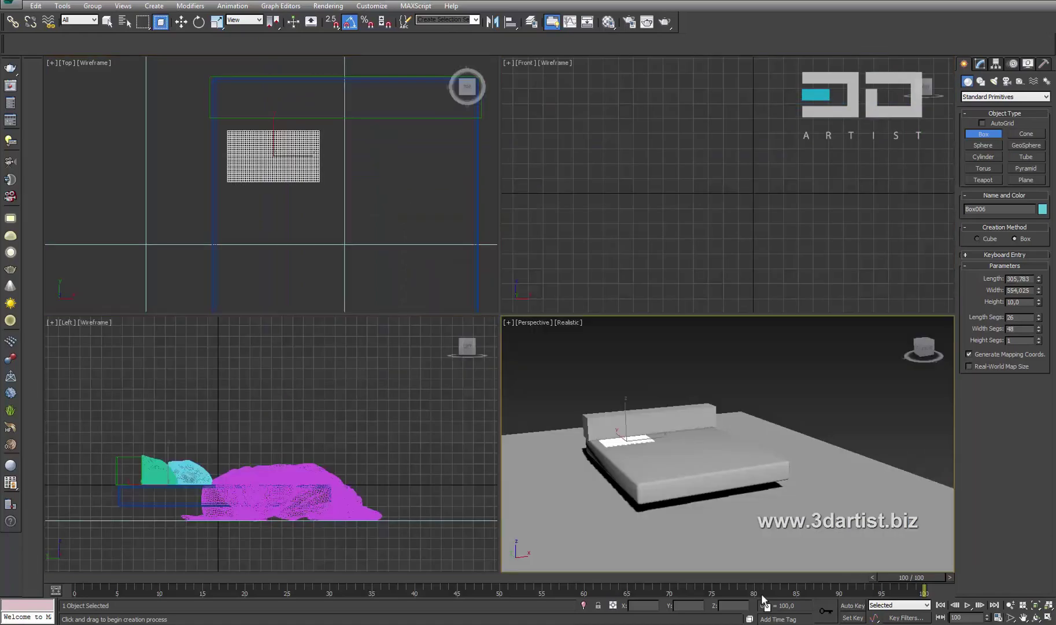
# - Move Box006 about 229 units up along Z in the maximized Perspective view
pyautogui.hotkey('alt', 'w')
pyautogui.press('z')
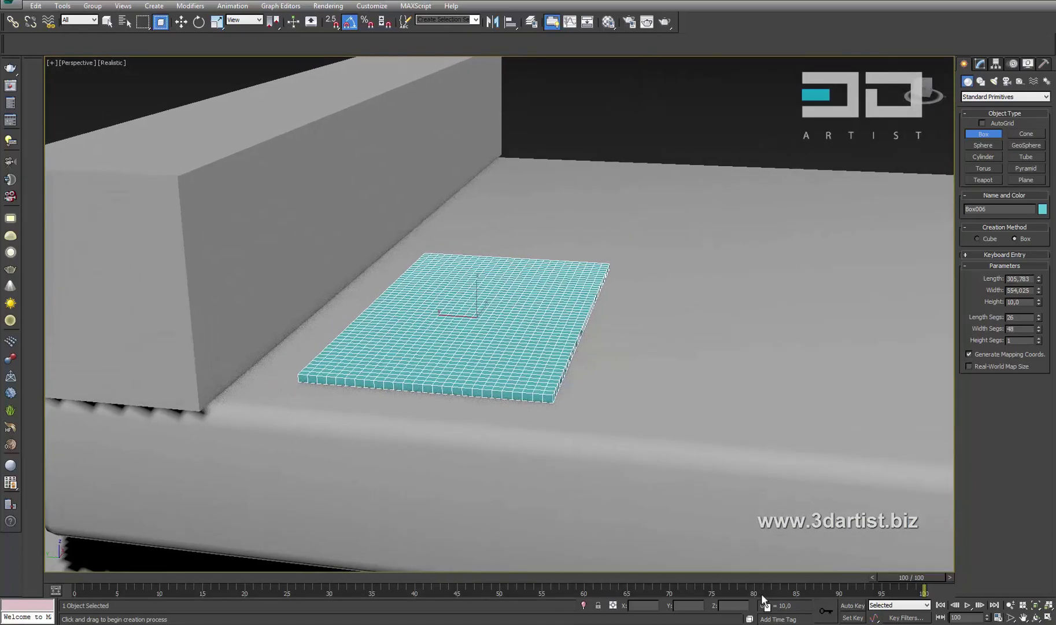
pyautogui.press('w')
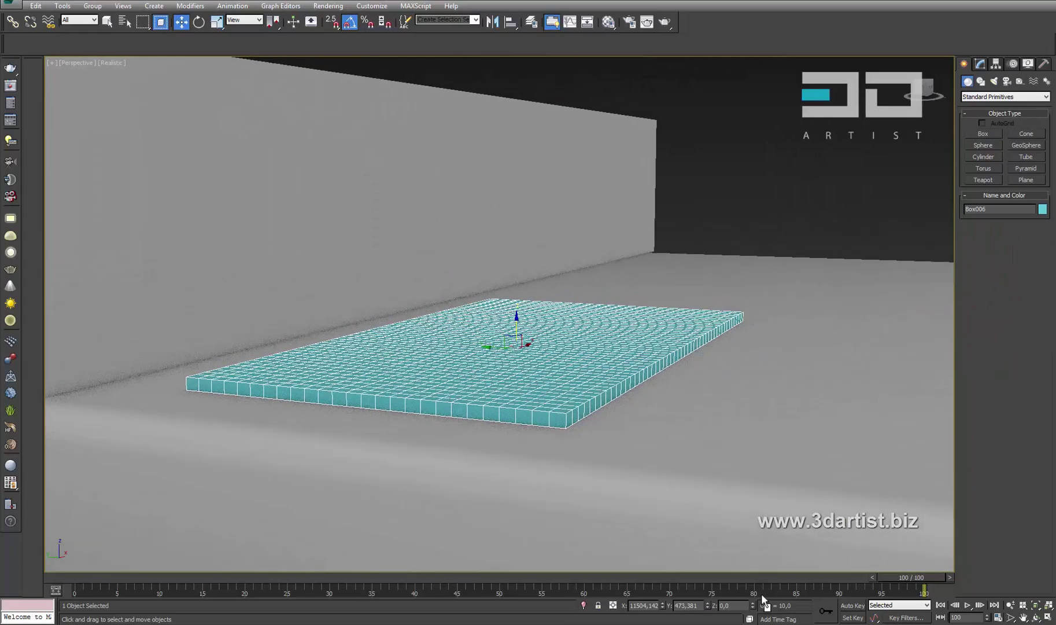
pyautogui.moveTo(753, 605); pyautogui.dragTo(753, 578)
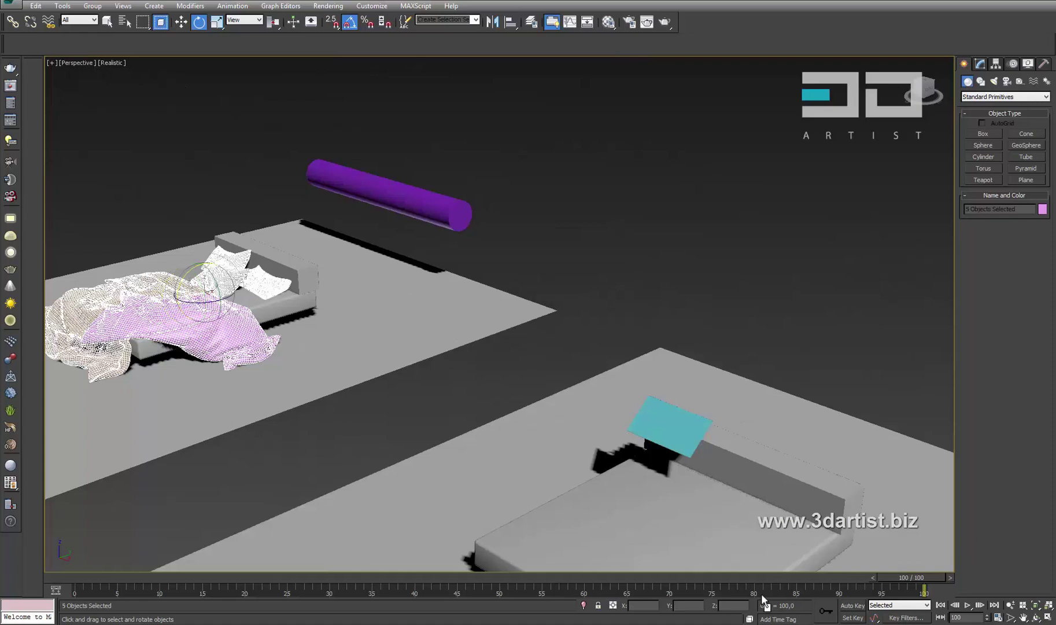
# - Group the draped example's cloth objects as Cloth2 and hide the group
pyautogui.hotkey('alt', 'g')
pyautogui.press('Return')
pyautogui.write('Cloth2')
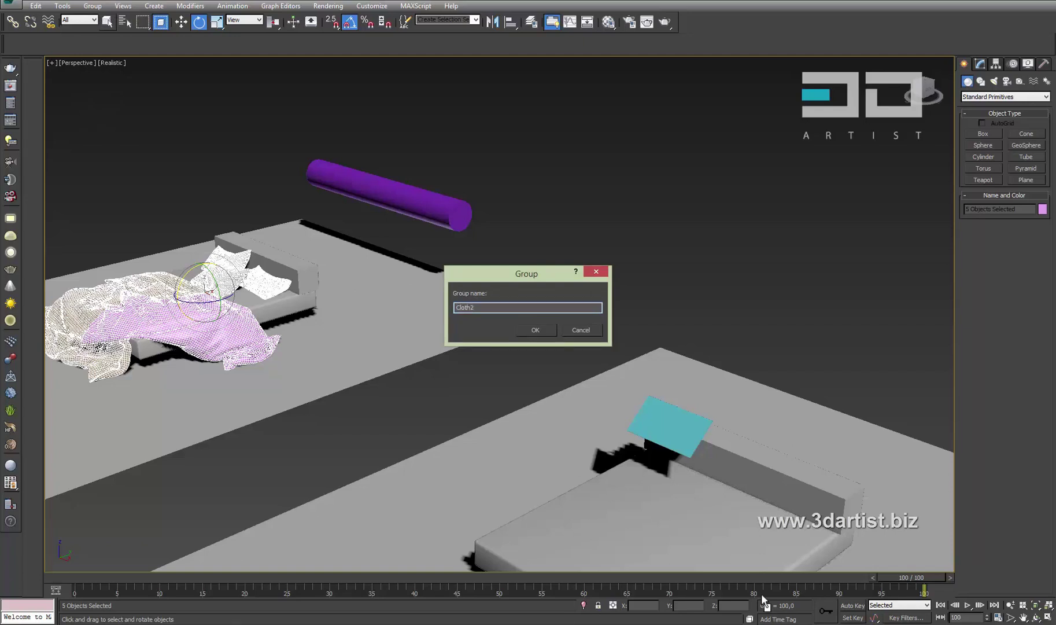
pyautogui.press('Return')
pyautogui.rightClick(173, 297)
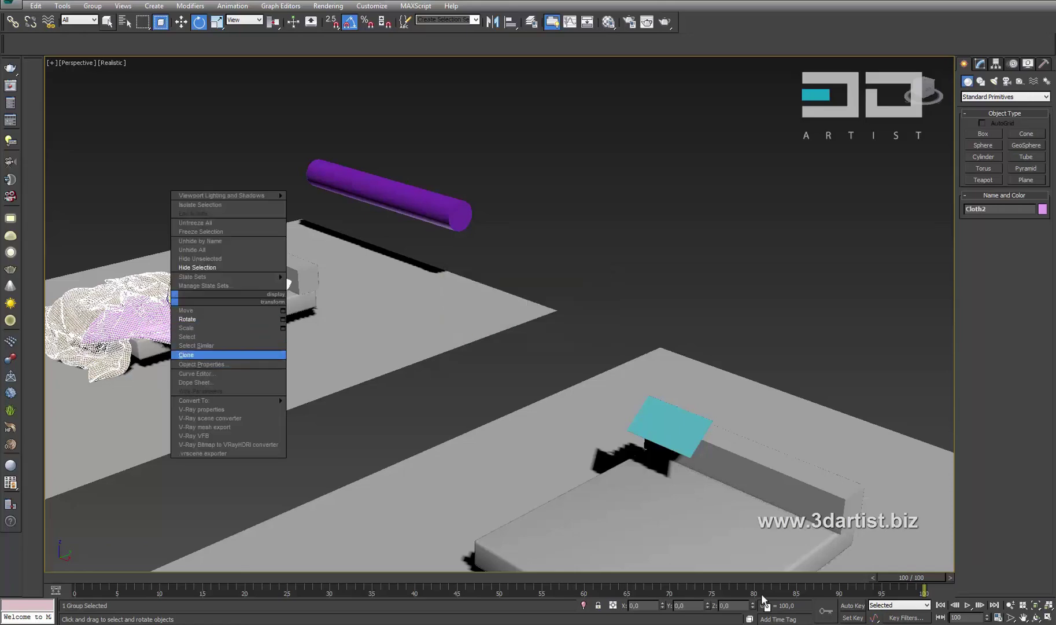
pyautogui.click(197, 267)
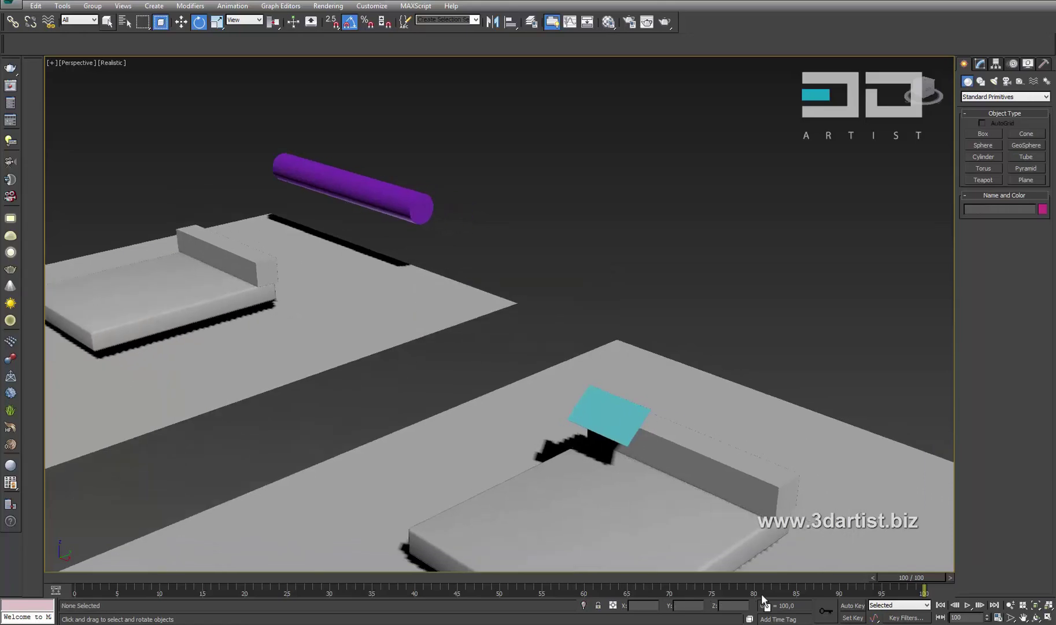
# - Orbit toward the bare bed and select the cyan panel Box006
pyautogui.keyDown('alt'); pyautogui.moveTo(405, 347); pyautogui.dragTo(520, 347, button='middle'); pyautogui.keyUp('alt')
pyautogui.click(512, 370)
pyautogui.scroll(3, 498, 348)
# - Zoom in on Box006 and frame it in the Left and Perspective views
pyautogui.scroll(3, 498, 347)
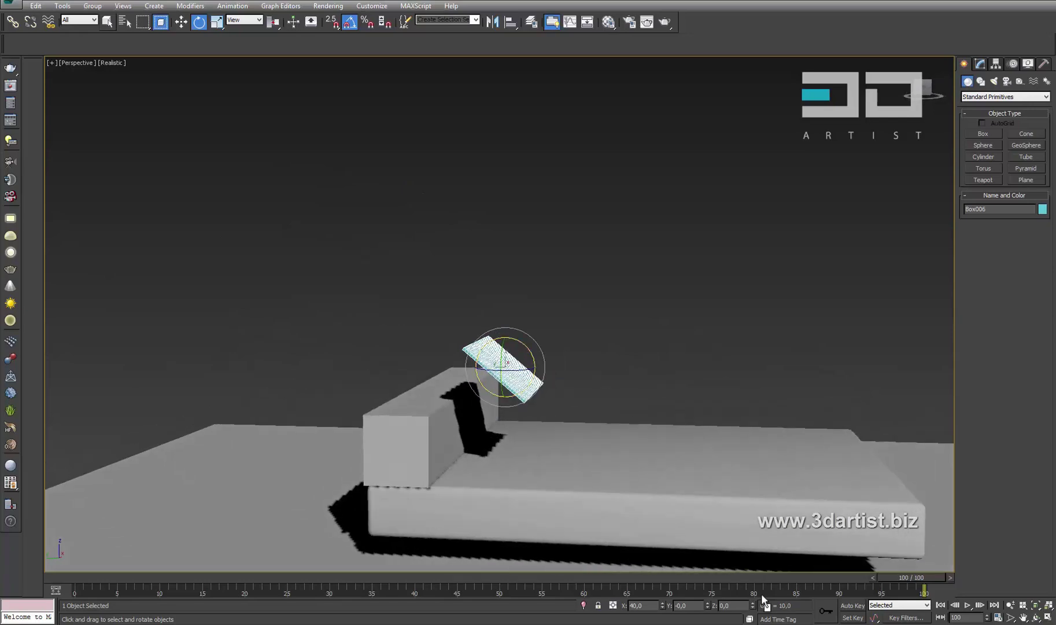
pyautogui.scroll(3, 497, 347)
pyautogui.rightClick(542, 340)
pyautogui.click(557, 352)
pyautogui.keyDown('alt'); pyautogui.moveTo(514, 307); pyautogui.dragTo(532, 299, button='middle'); pyautogui.keyUp('alt')
pyautogui.hotkey('alt', 'w')
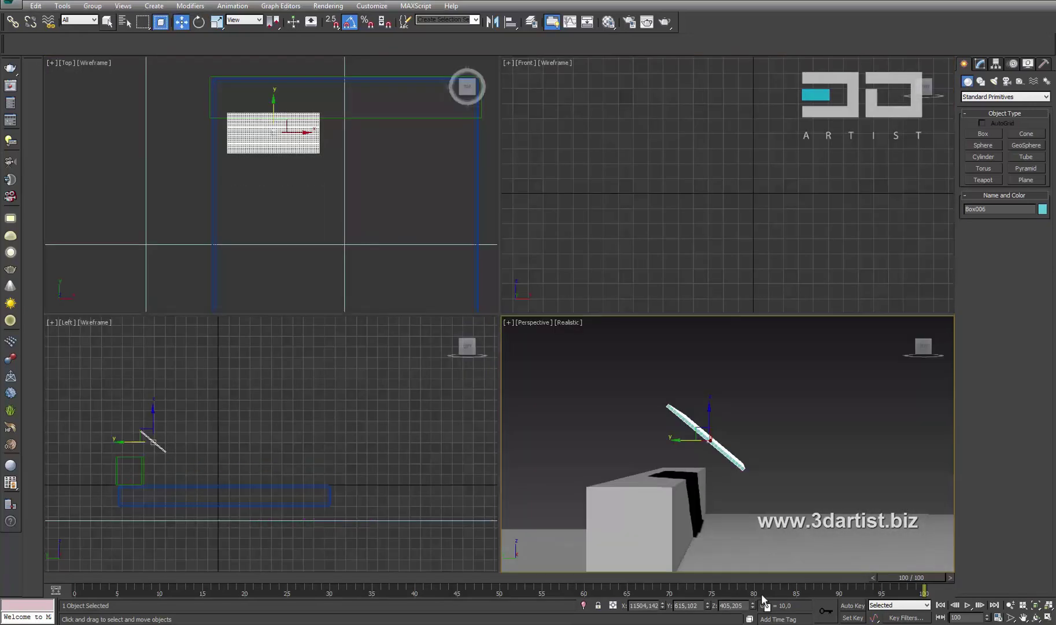
pyautogui.hotkey('alt', 'w')
pyautogui.press('z')
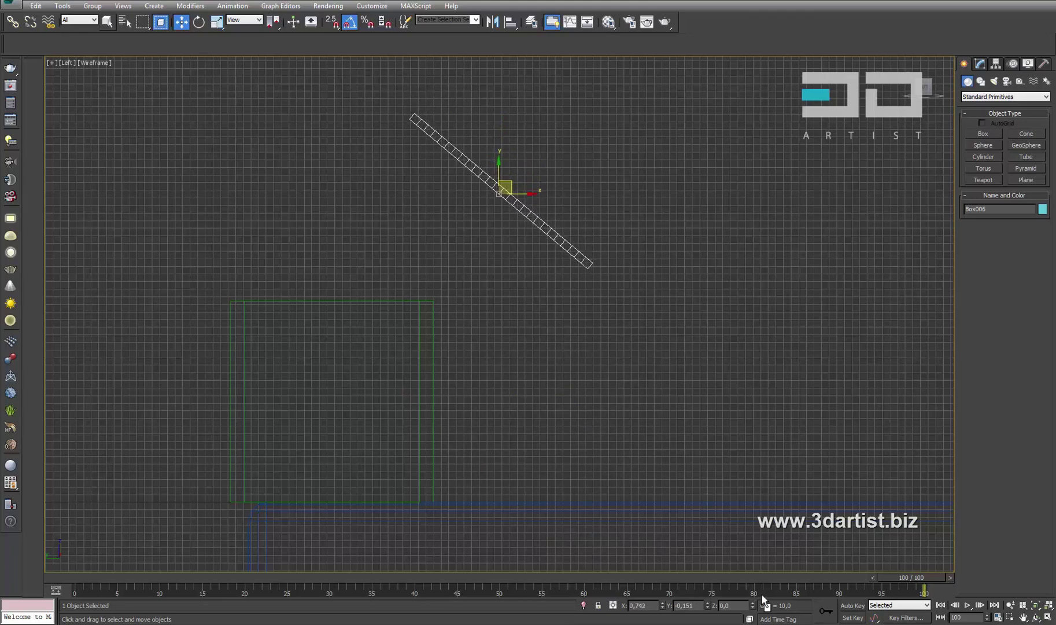
pyautogui.hotkey('alt', 'w')
pyautogui.hotkey('alt', 'w')
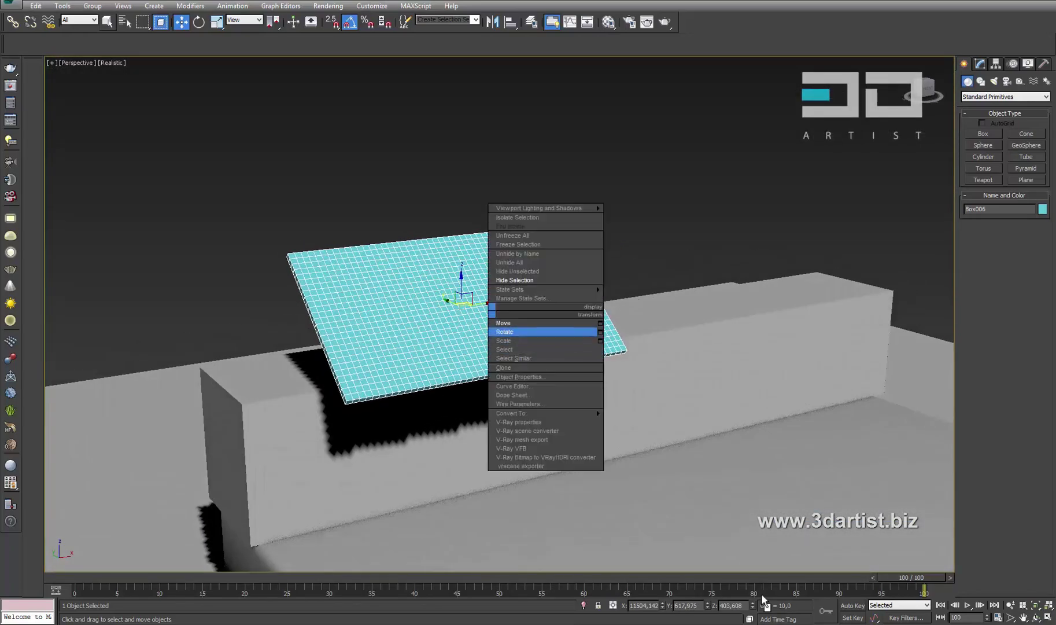
# - Rotate the plate 5° about Y and 5° about Z above the headboard
pyautogui.press('e')
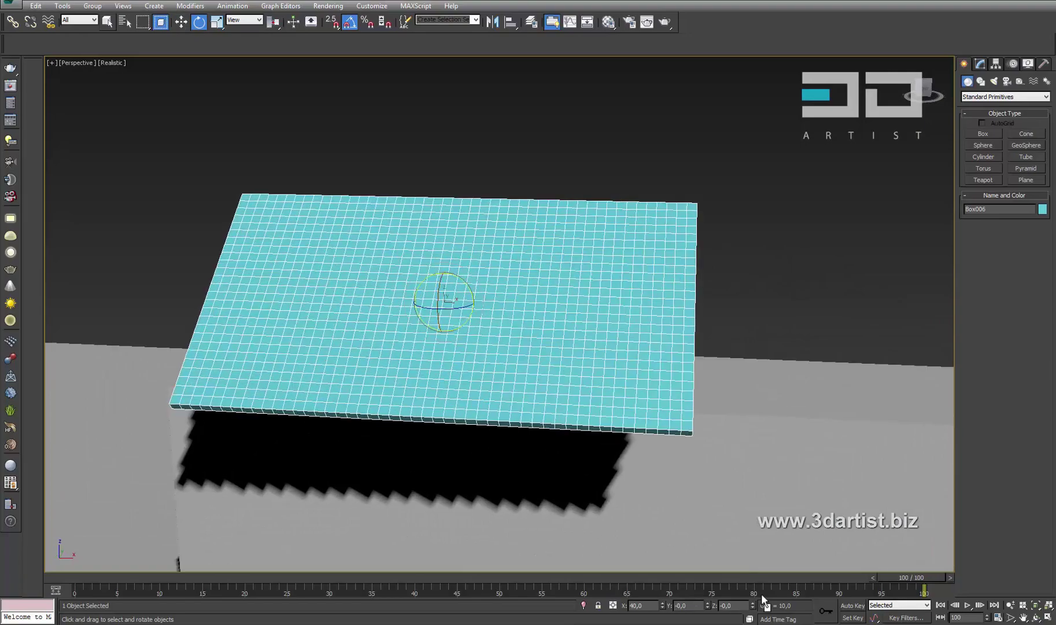
pyautogui.write('5')
pyautogui.press('Return')
pyautogui.write('5')
pyautogui.press('Return')
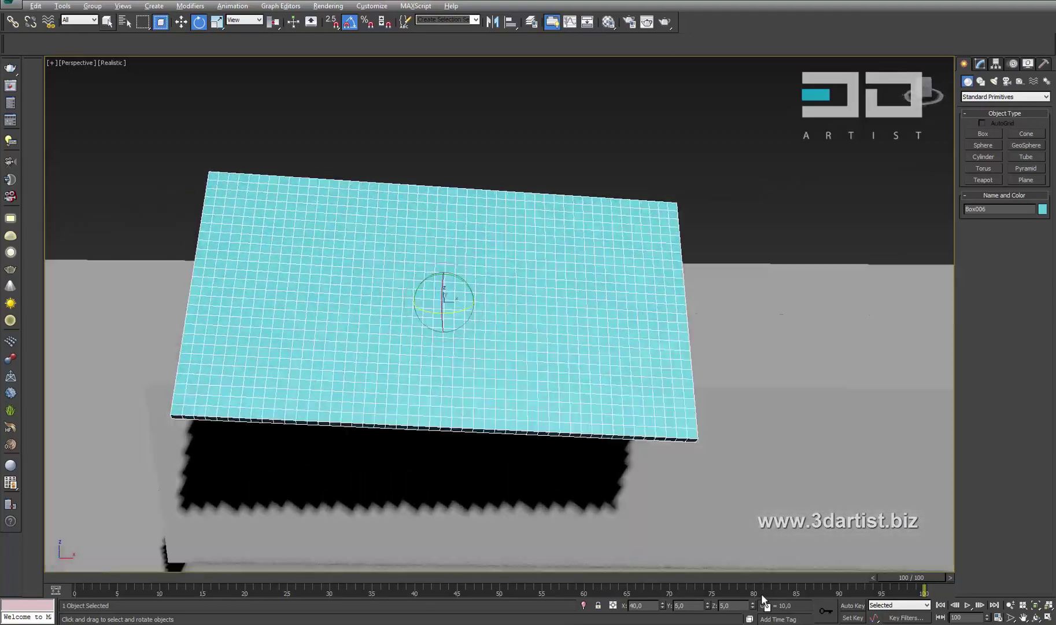
pyautogui.rightClick(516, 259)
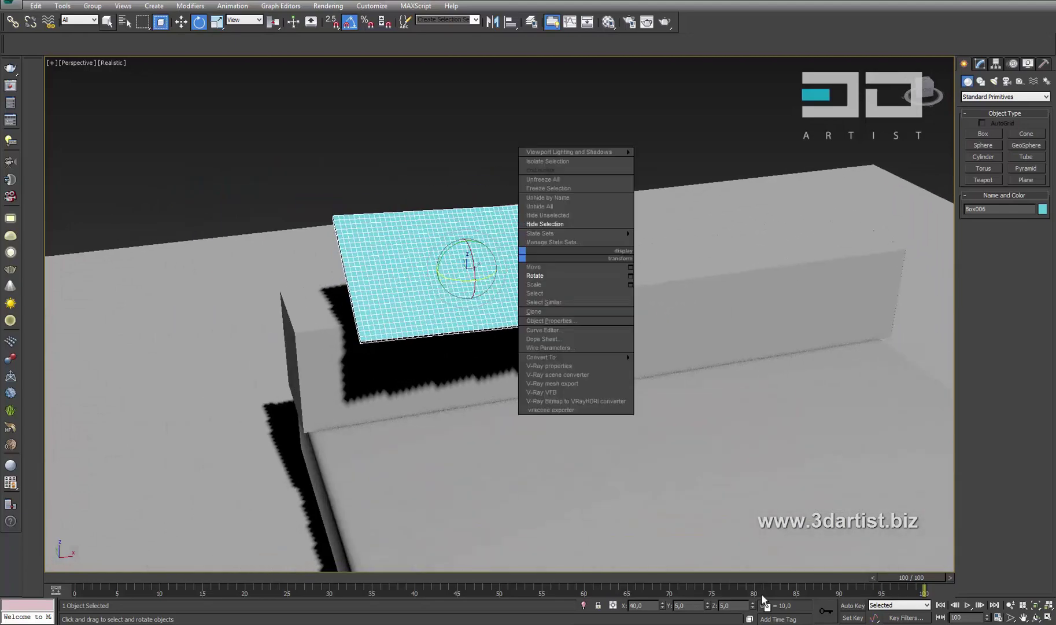
pyautogui.click(555, 267)
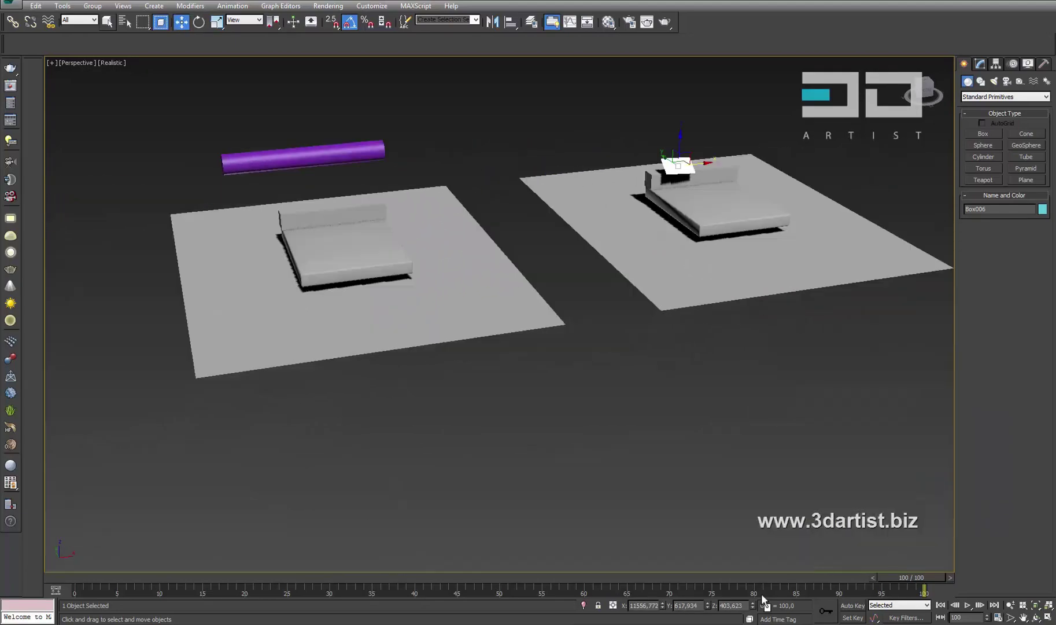
# - Select the cyan plate and rename it Pillow_Kast11
pyautogui.moveTo(488, 106); pyautogui.dragTo(146, 405)
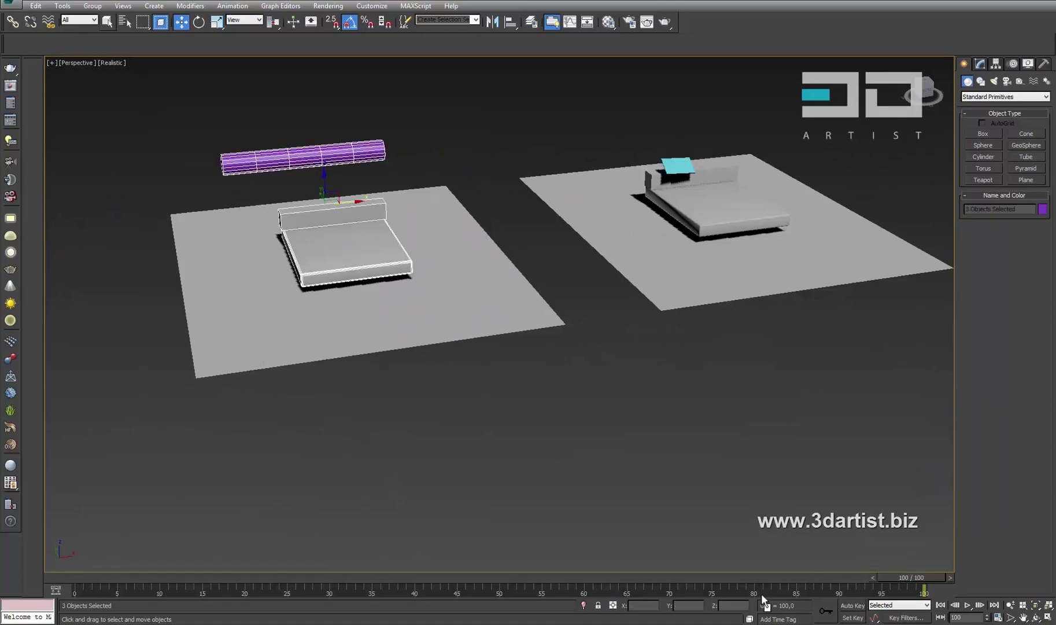
pyautogui.keyDown('alt'); pyautogui.click(347, 260); pyautogui.keyUp('alt')
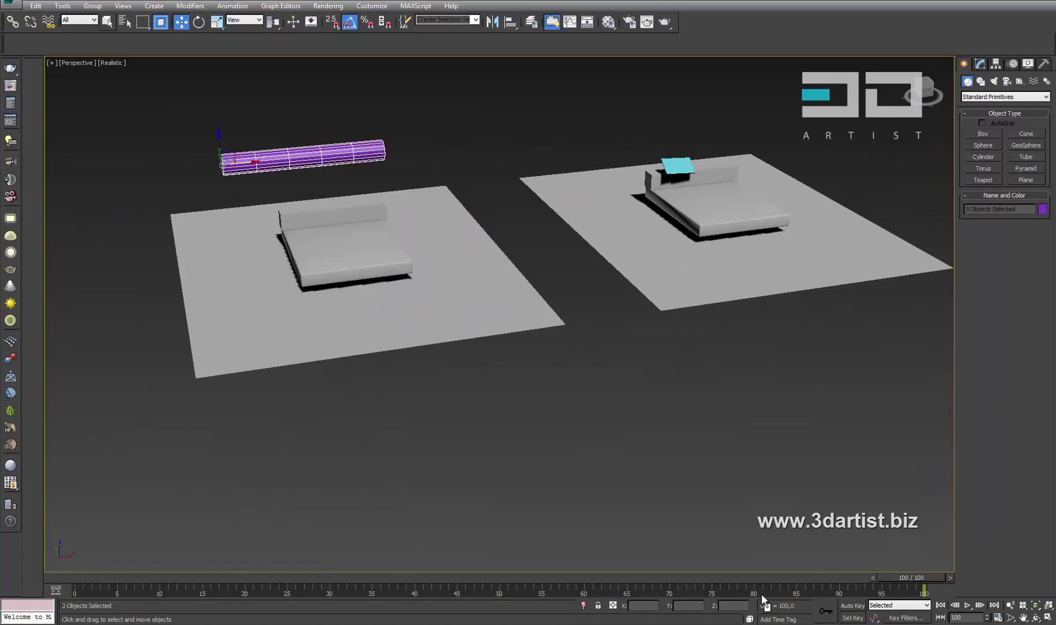
pyautogui.keyDown('alt'); pyautogui.click(301, 156); pyautogui.keyUp('alt')
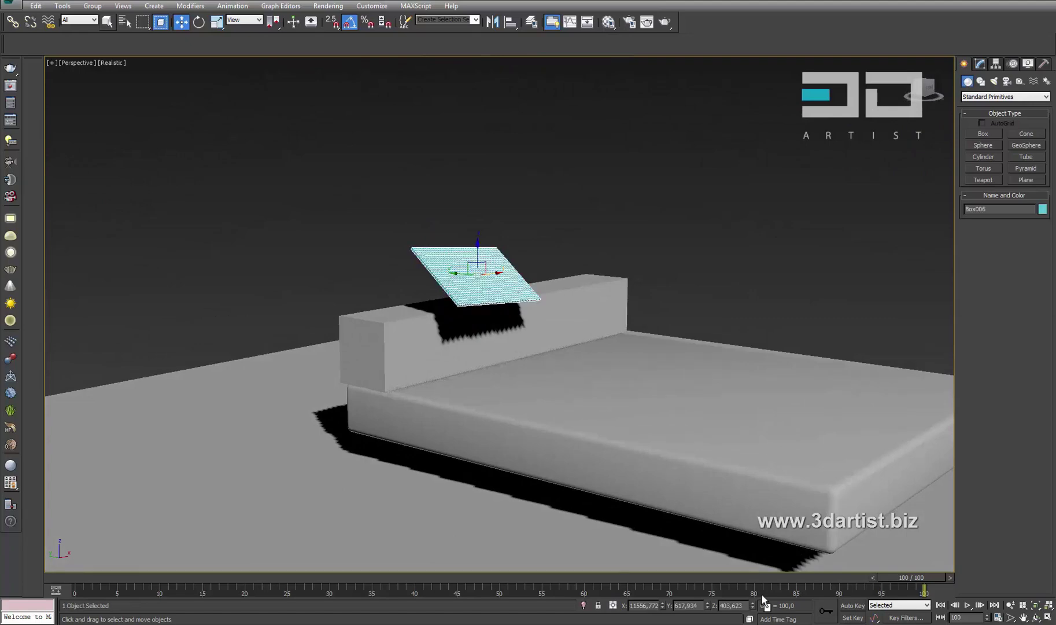
pyautogui.write('Pi')
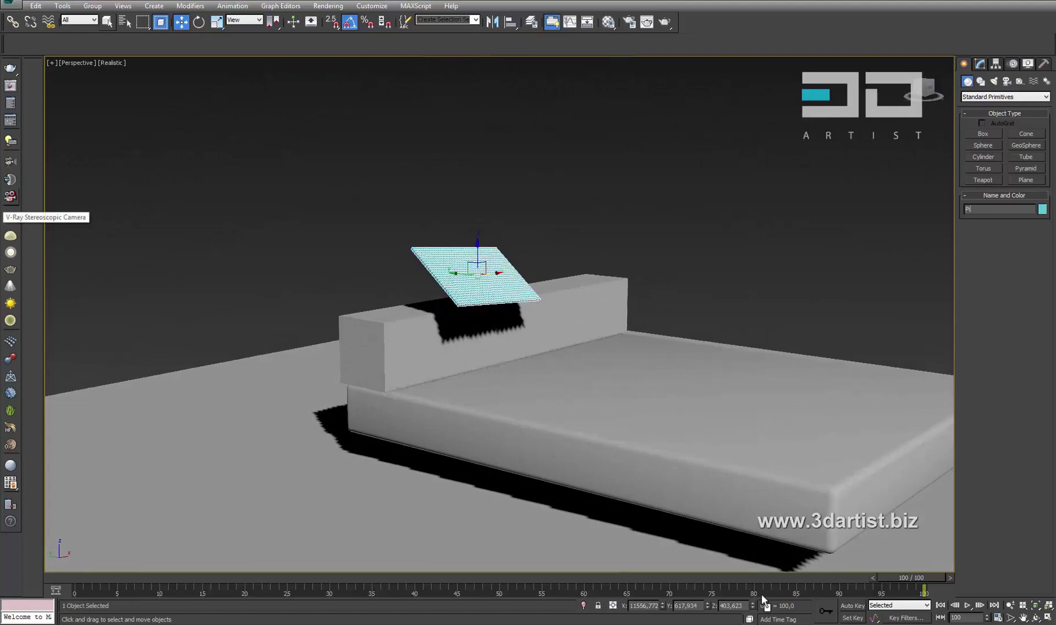
pyautogui.write('llow_')
pyautogui.write('Kas')
pyautogui.write('t11')
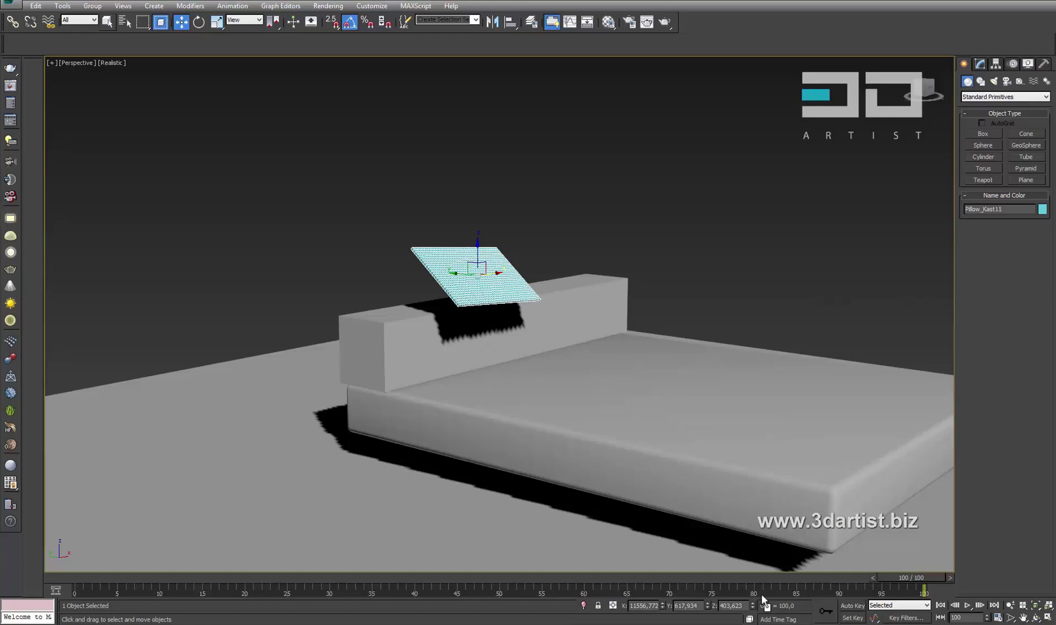
# - Clear the selection, then select the pillow, headboard and bed base together from a low, close view
pyautogui.hotkey('ctrl', 'd')
pyautogui.press('[')
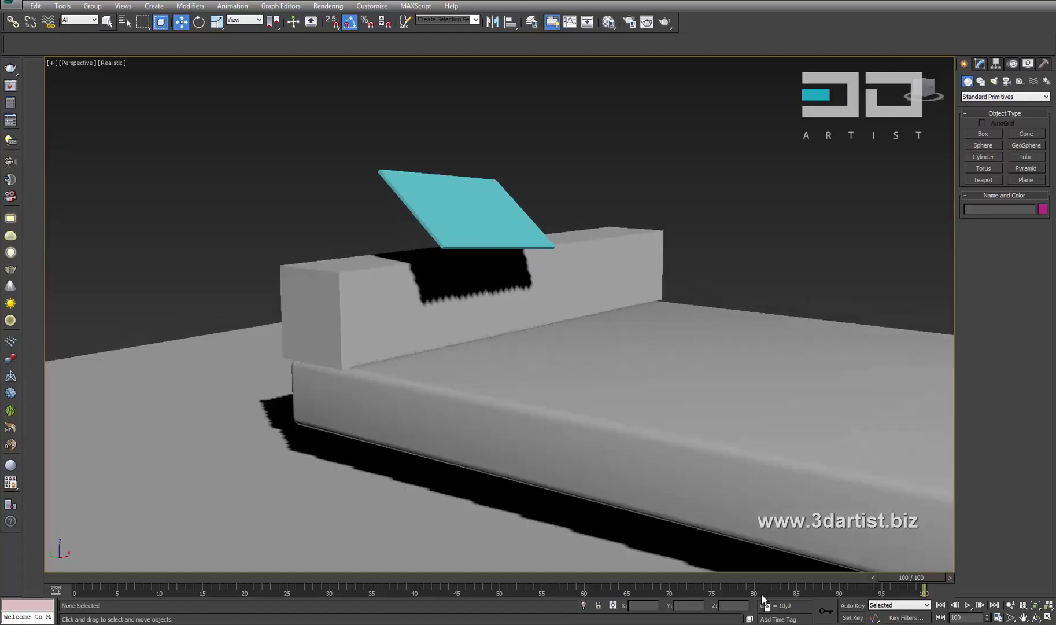
pyautogui.hotkey('ctrl', 'z')
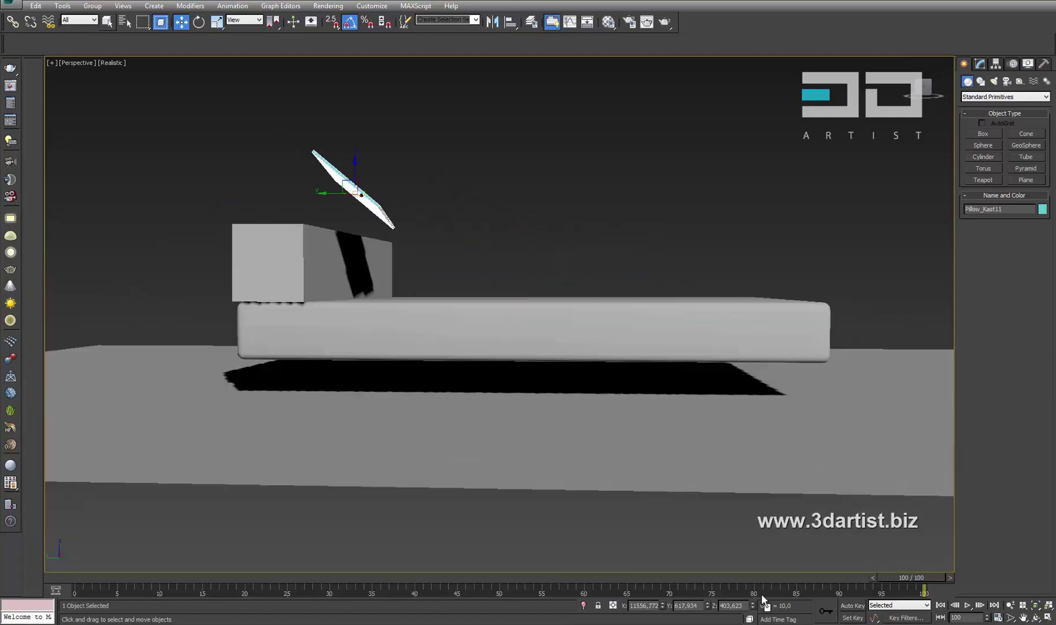
pyautogui.hotkey('shift', 'z')
pyautogui.hotkey('shift', 'z')
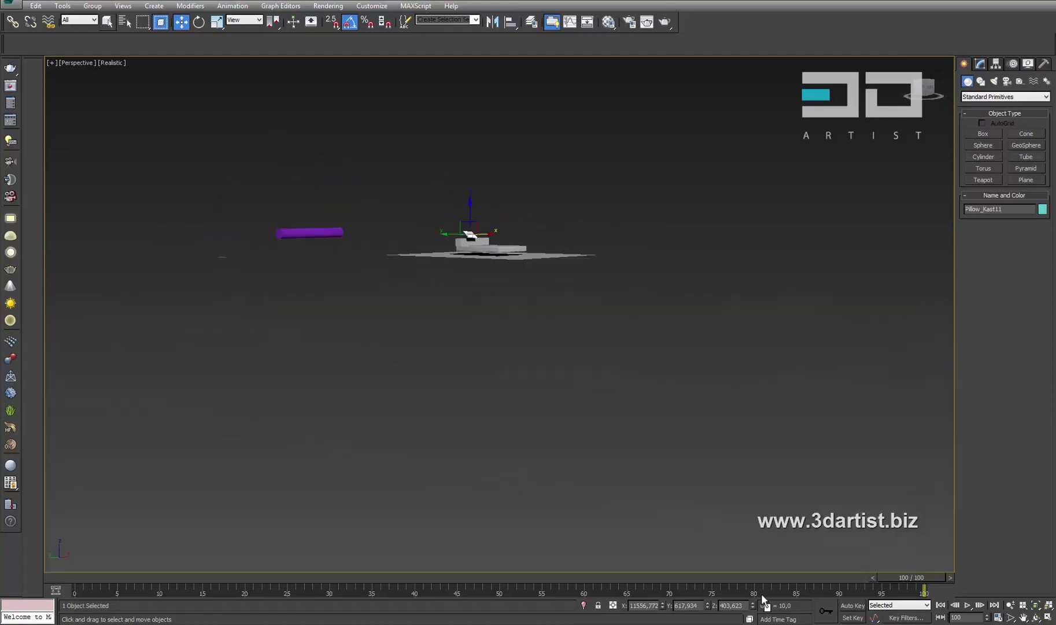
pyautogui.hotkey('shift', 'z')
pyautogui.hotkey('shift', 'z')
pyautogui.hotkey('shift', 'z')
pyautogui.hotkey('ctrl', 'z')
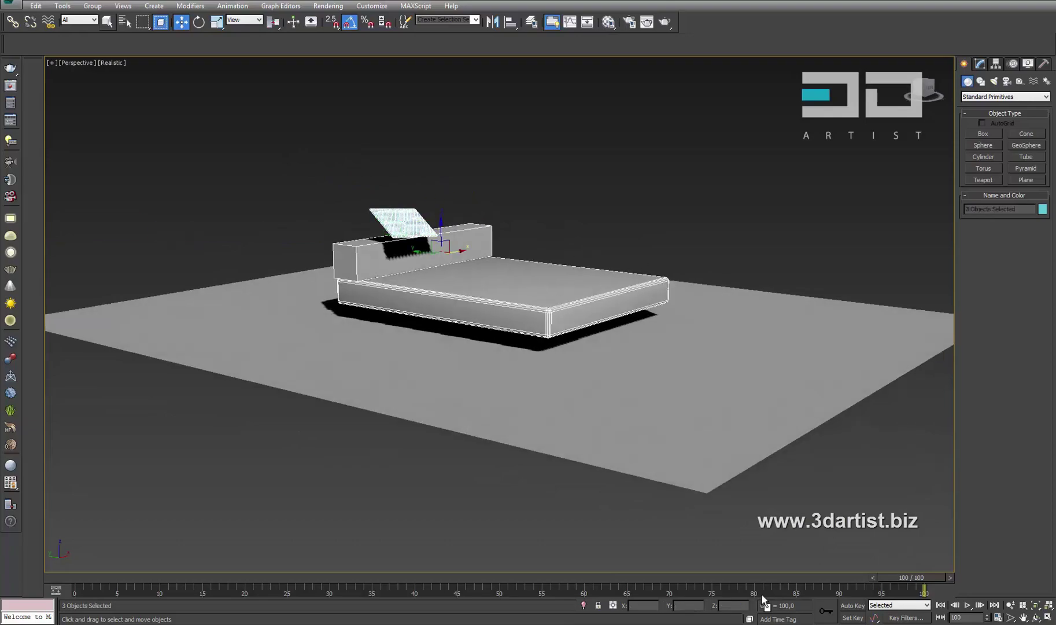
pyautogui.hotkey('ctrl', 'z')
pyautogui.hotkey('shift', 'z')
pyautogui.hotkey('shift', 'z')
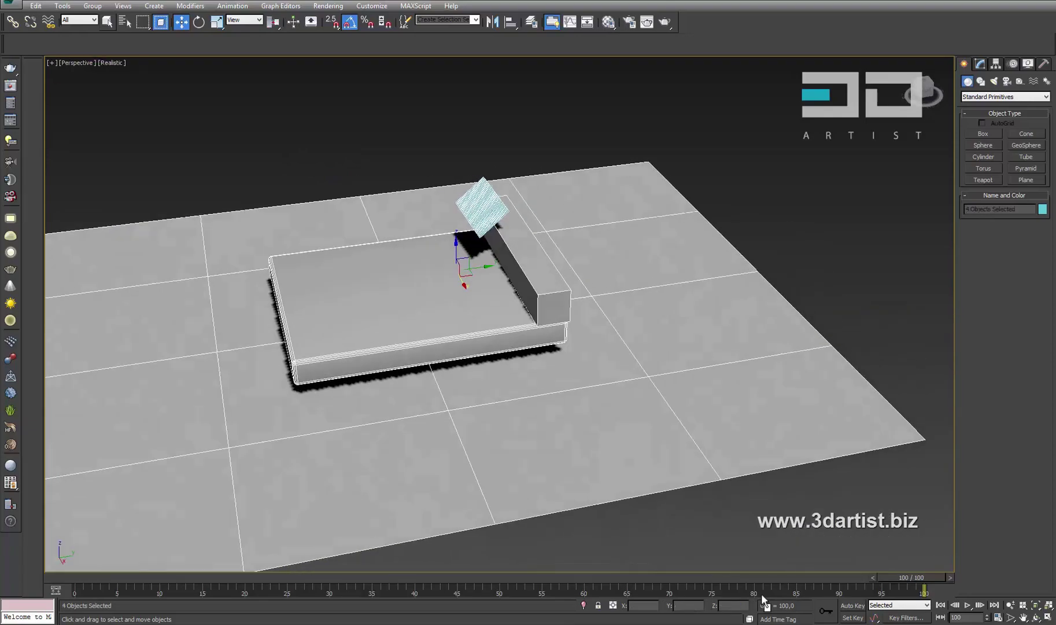
pyautogui.hotkey('shift', 'z')
pyautogui.hotkey('shift', 'z')
pyautogui.hotkey('shift', 'z')
pyautogui.hotkey('shift', 'z')
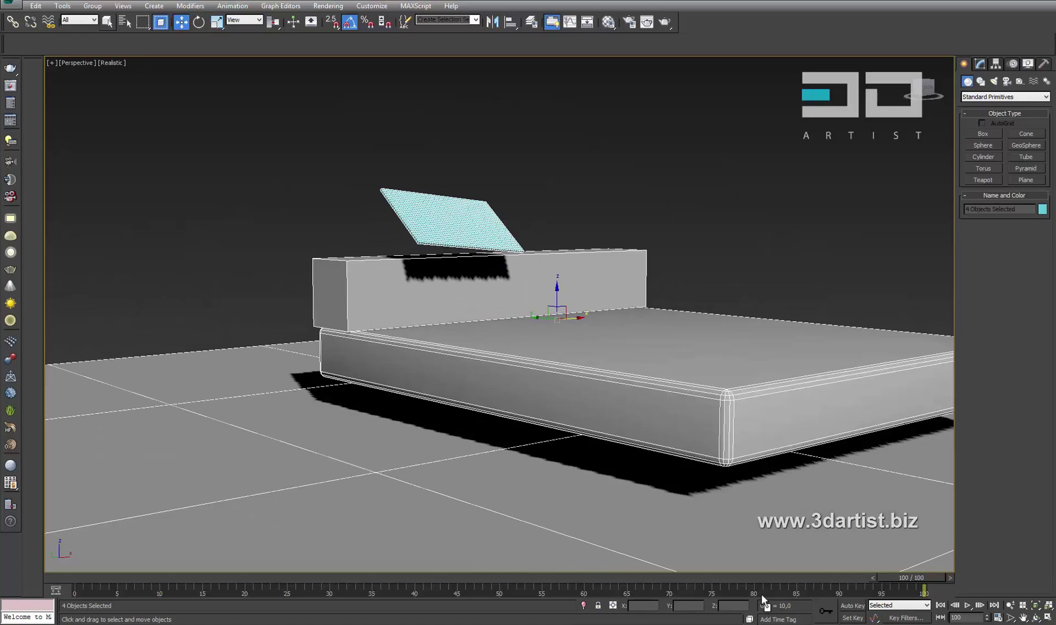
pyautogui.hotkey('shift', 'z')
pyautogui.hotkey('shift', 'z')
pyautogui.hotkey('shift', 'z')
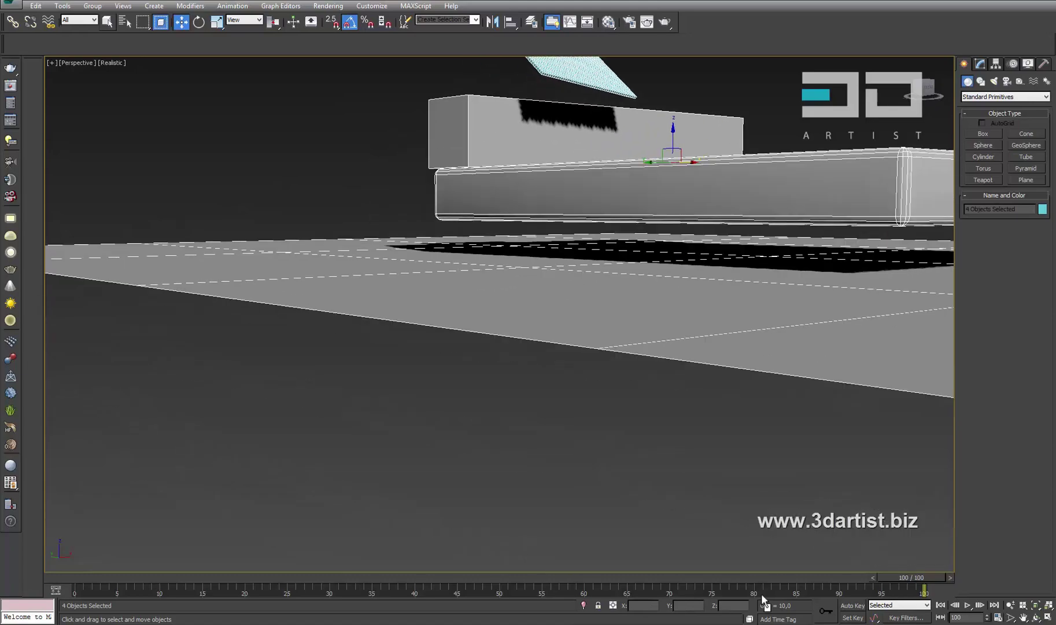
pyautogui.hotkey('shift', 'z')
pyautogui.hotkey('shift', 'z')
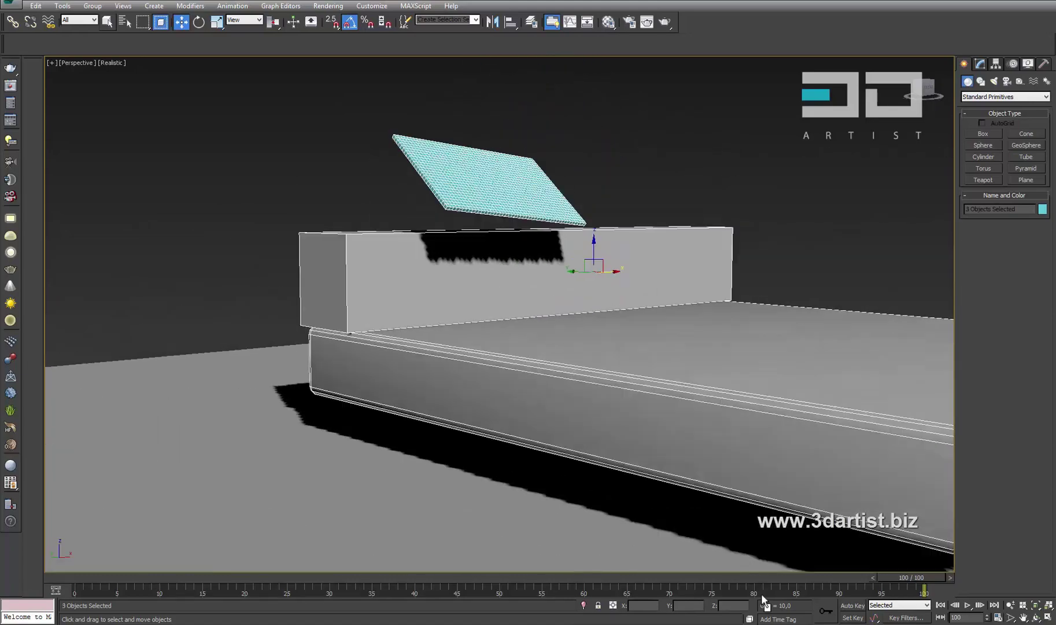
pyautogui.hotkey('shift', 'z')
pyautogui.hotkey('shift', 'z')
pyautogui.hotkey('shift', 'z')
pyautogui.hotkey('shift', 'z')
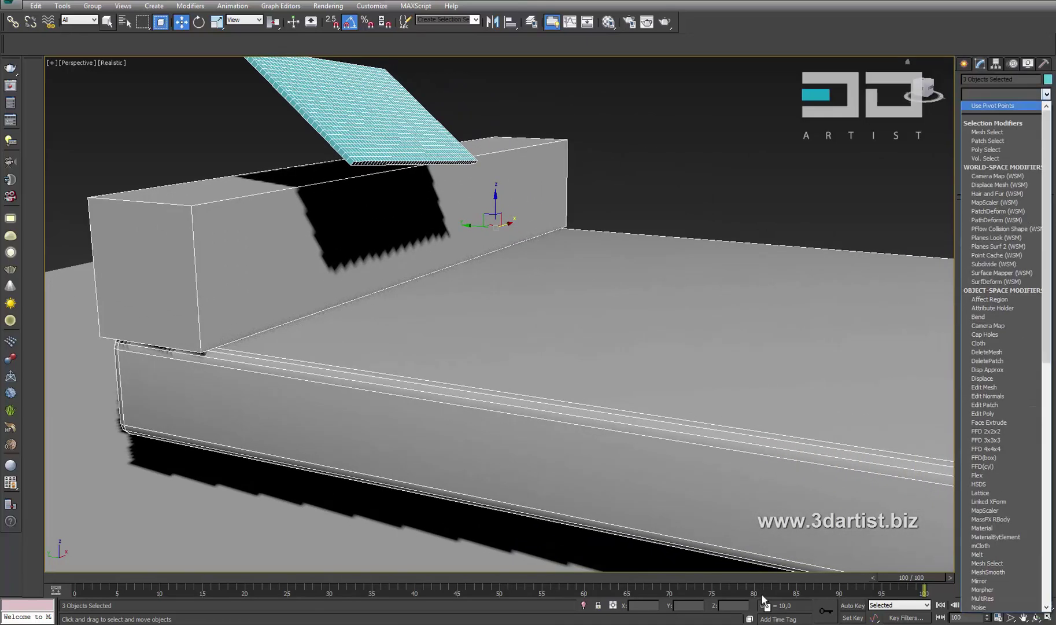
# - Apply a Cloth modifier and select Box005 and ChamferBox003 together in Object Properties
pyautogui.press('Return')
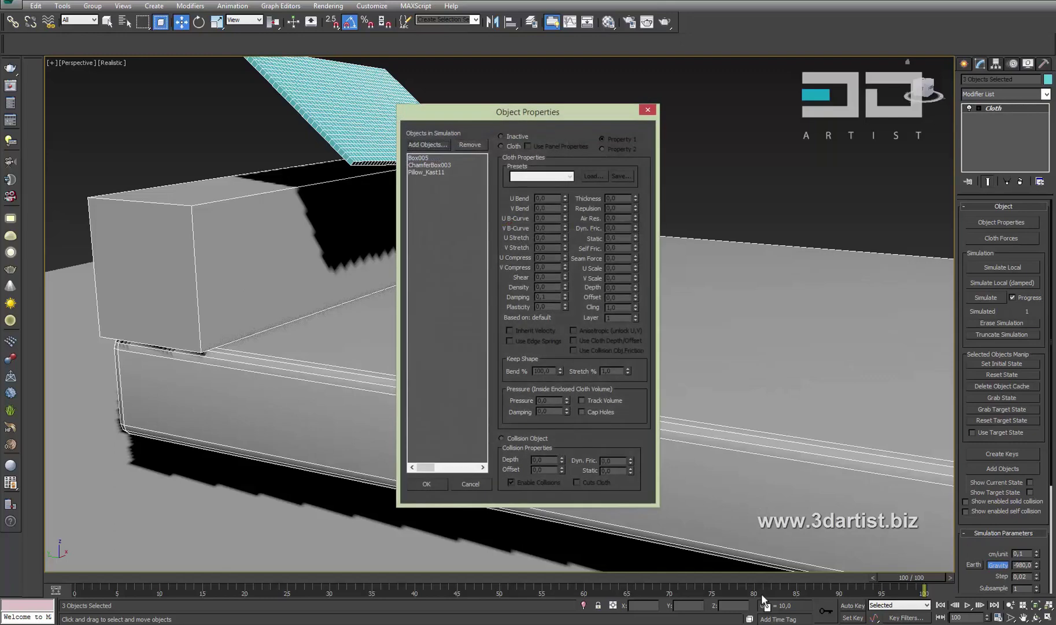
pyautogui.click(426, 172)
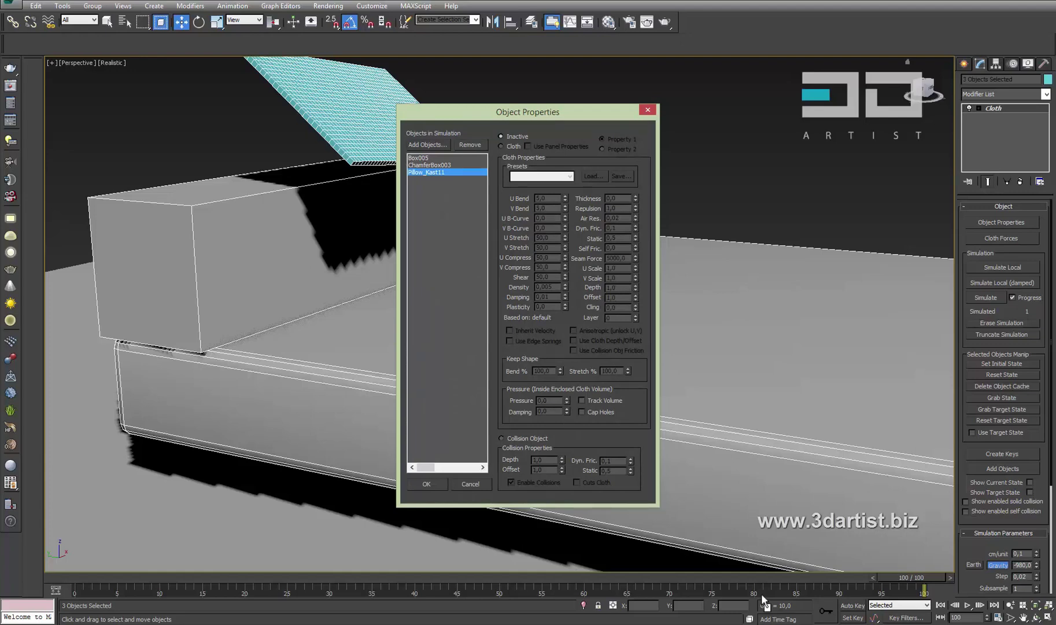
pyautogui.press('Up')
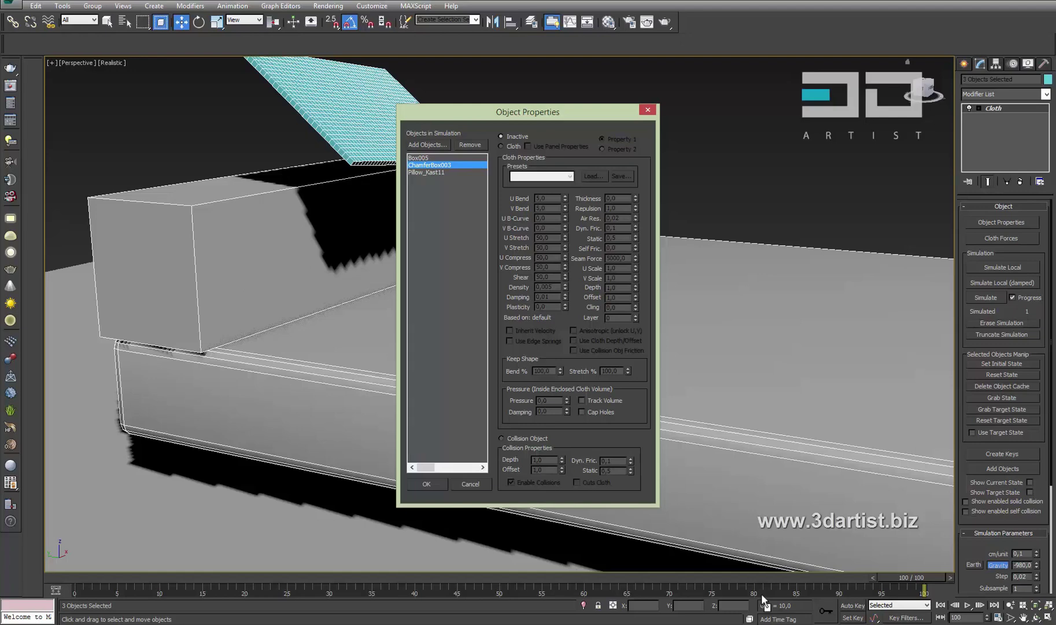
pyautogui.press('Up')
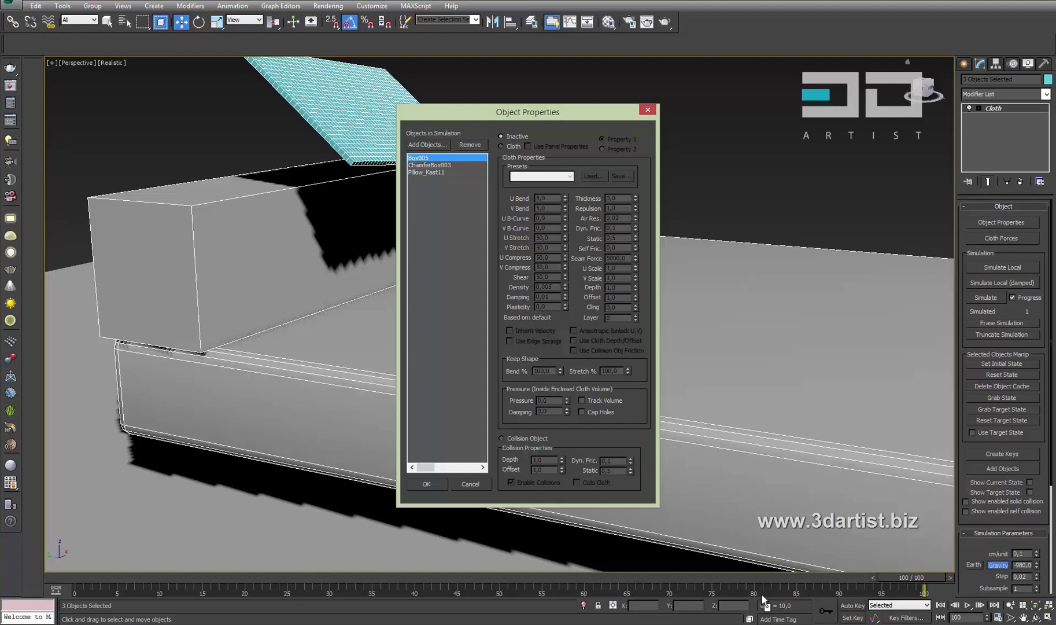
pyautogui.hotkey('shift', 'Down')
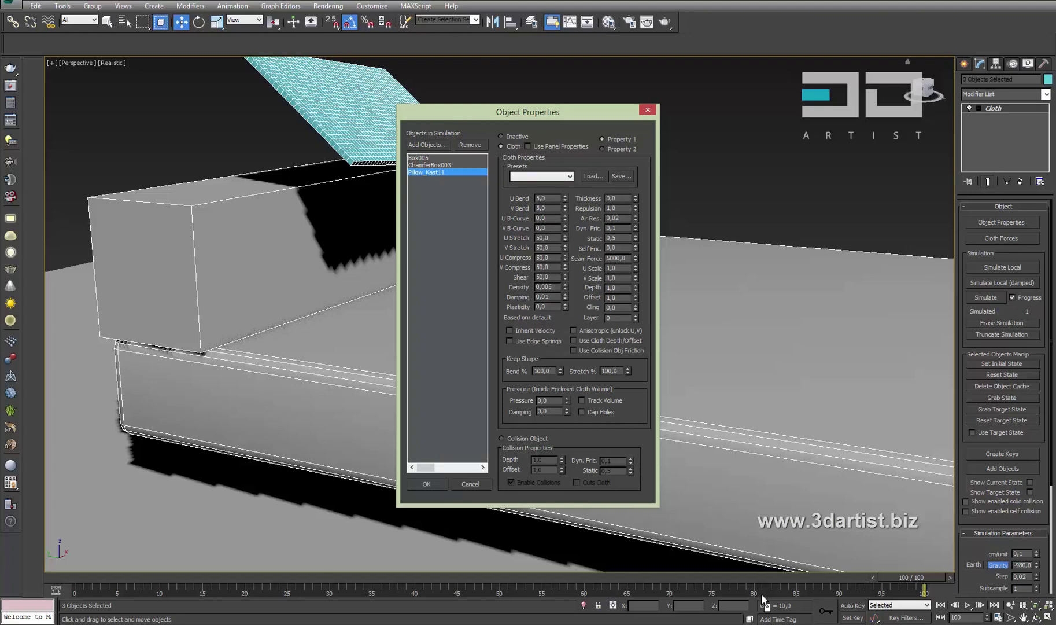
pyautogui.moveTo(528, 112); pyautogui.dragTo(567, 93)
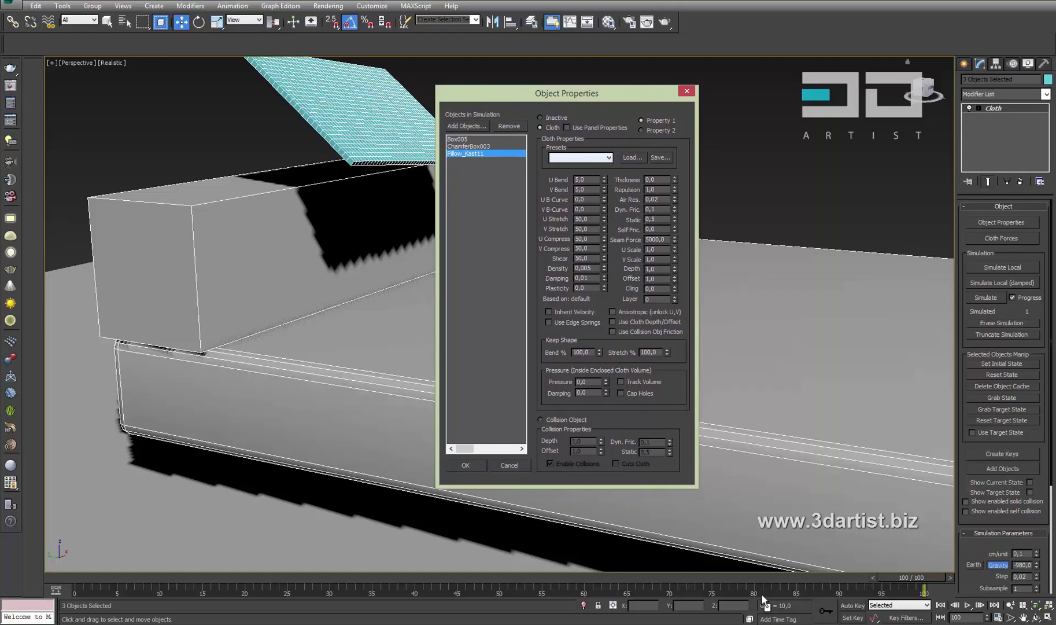
pyautogui.hotkey('alt', 'Down')
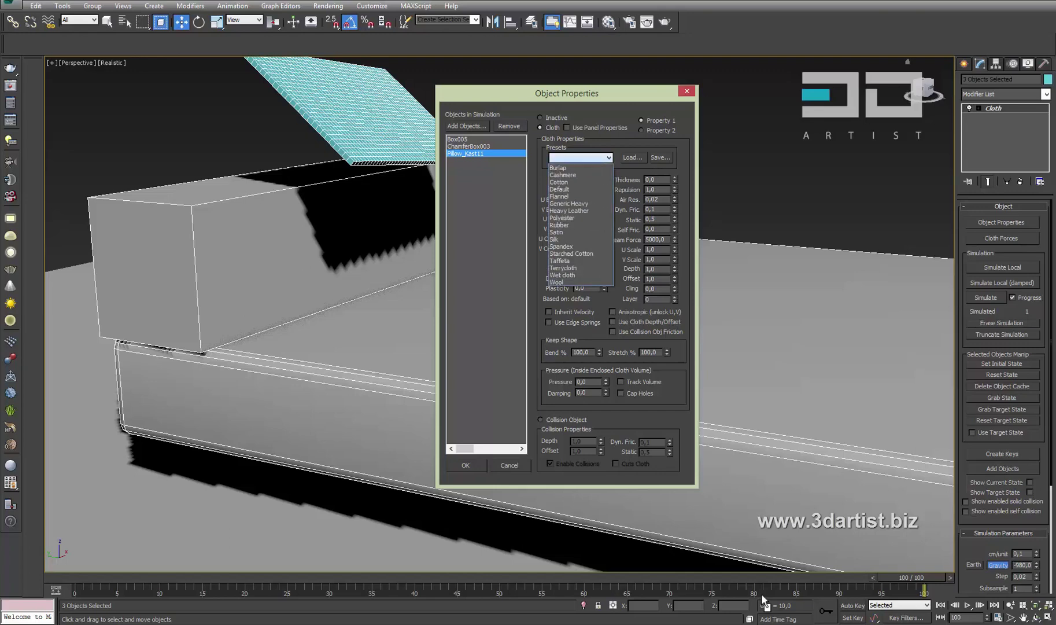
pyautogui.press('Down')
pyautogui.press('Down')
pyautogui.press('Down')
pyautogui.press('Down')
pyautogui.press('Down')
pyautogui.press('Down')
pyautogui.press('Down')
pyautogui.press('Down')
pyautogui.press('Down')
pyautogui.press('Up')
pyautogui.press('Up')
pyautogui.press('Up')
pyautogui.press('Up')
pyautogui.press('Up')
pyautogui.press('Up')
pyautogui.press('Up')
pyautogui.press('Up')
pyautogui.press('Up')
pyautogui.press('Down')
pyautogui.press('Down')
pyautogui.press('Down')
pyautogui.press('Down')
pyautogui.press('Down')
pyautogui.press('Down')
pyautogui.press('Down')
pyautogui.press('Down')
pyautogui.press('Down')
pyautogui.press('Down')
pyautogui.press('Down')
pyautogui.press('Down')
pyautogui.press('Up')
pyautogui.press('Up')
pyautogui.press('Up')
pyautogui.press('Down')
pyautogui.press('Down')
pyautogui.press('Down')
pyautogui.press('Up')
pyautogui.press('Up')
pyautogui.press('Up')
pyautogui.press('Up')
pyautogui.press('Up')
pyautogui.press('Down')
pyautogui.press('Down')
pyautogui.press('Down')
pyautogui.press('Down')
pyautogui.press('Down')
pyautogui.press('Down')
pyautogui.press('Down')
pyautogui.press('Down')
pyautogui.press('Down')
pyautogui.press('Down')
pyautogui.press('Up')
pyautogui.press('Up')
pyautogui.press('Up')
pyautogui.press('Up')
pyautogui.press('Up')
pyautogui.press('Up')
pyautogui.press('Up')
pyautogui.press('Up')
pyautogui.press('Down')
pyautogui.press('Down')
pyautogui.press('Down')
pyautogui.press('Down')
pyautogui.press('Down')
pyautogui.press('Up')
pyautogui.press('Up')
pyautogui.press('Up')
pyautogui.press('Up')
pyautogui.press('Up')
pyautogui.press('Up')
pyautogui.press('Up')
pyautogui.press('Down')
pyautogui.press('Down')
pyautogui.press('Down')
pyautogui.press('Down')
pyautogui.press('Down')
pyautogui.press('Down')
pyautogui.press('Down')
pyautogui.press('Down')
pyautogui.press('Up')
pyautogui.press('Up')
pyautogui.press('Up')
pyautogui.press('Up')
pyautogui.press('Up')
pyautogui.press('Down')
pyautogui.press('Up')
pyautogui.press('Up')
pyautogui.press('Down')
pyautogui.press('Up')
pyautogui.press('Down')
pyautogui.press('Down')
pyautogui.press('Home')
pyautogui.press('Escape')
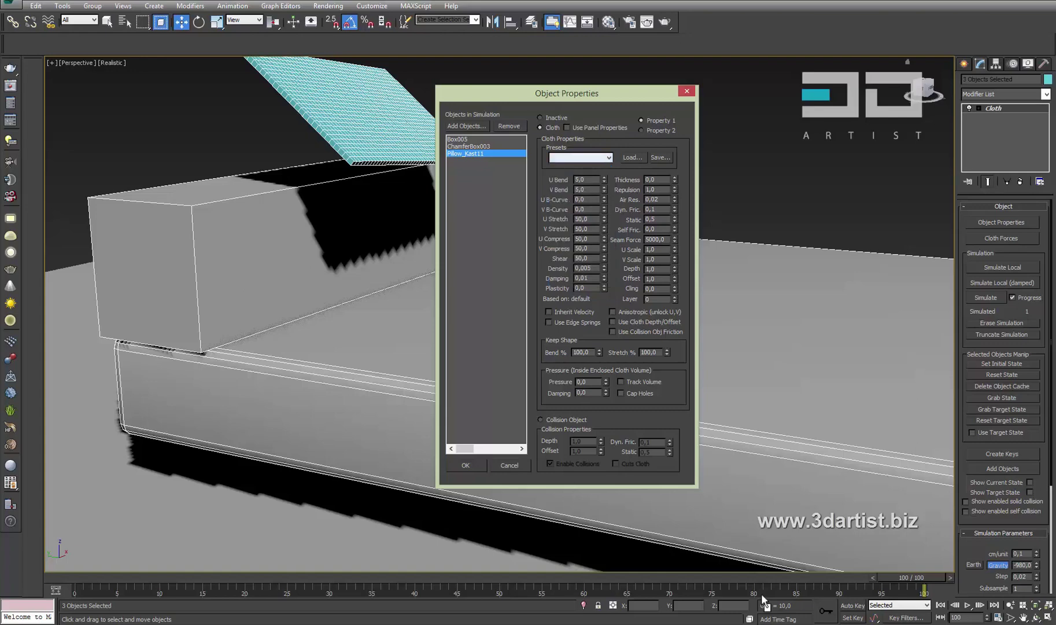
pyautogui.moveTo(567, 93); pyautogui.dragTo(620, 69)
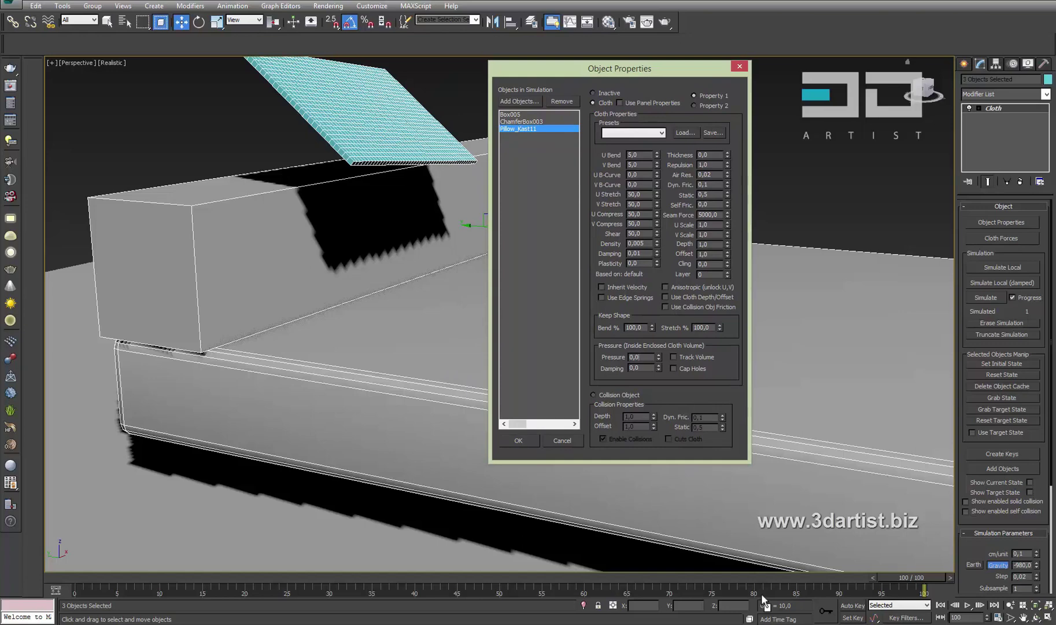
# - Set Pillow_Kast11's Pressure to 15, check the bed parts' settings, and close Object Properties
pyautogui.doubleClick(635, 357)
pyautogui.press('End')
pyautogui.hotkey('shift', 'Home')
pyautogui.write('15')
pyautogui.press('Up')
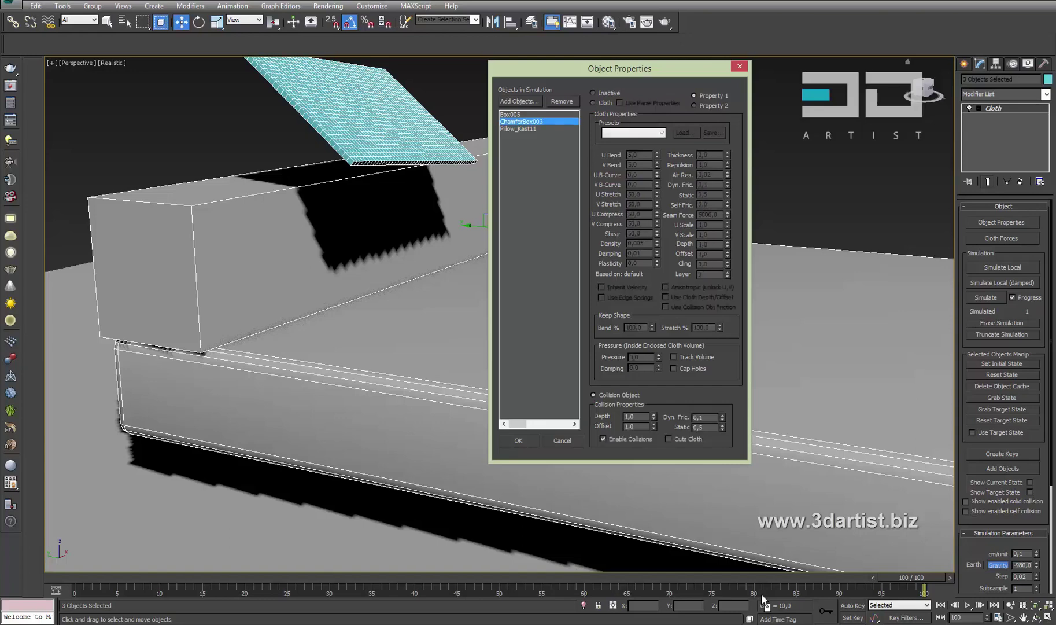
pyautogui.press('Up')
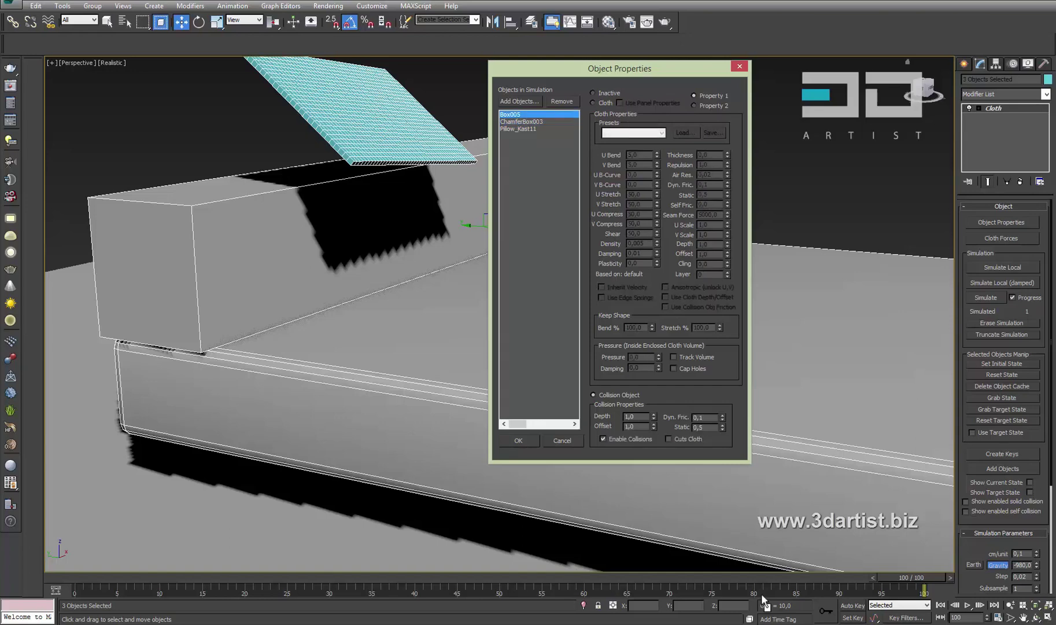
pyautogui.press('Down')
pyautogui.press('Down')
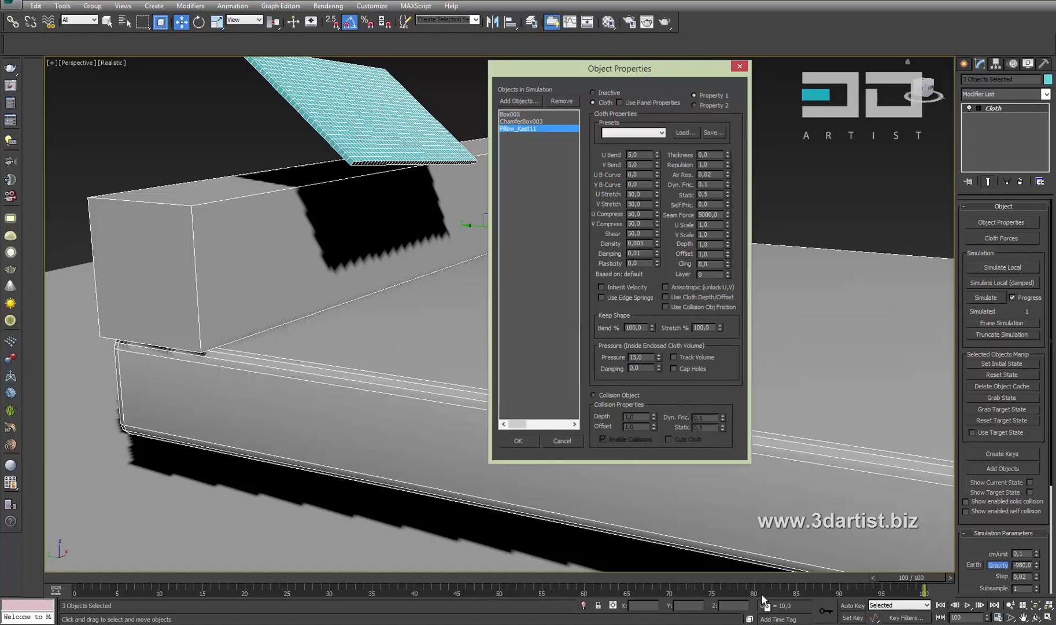
pyautogui.press('Return')
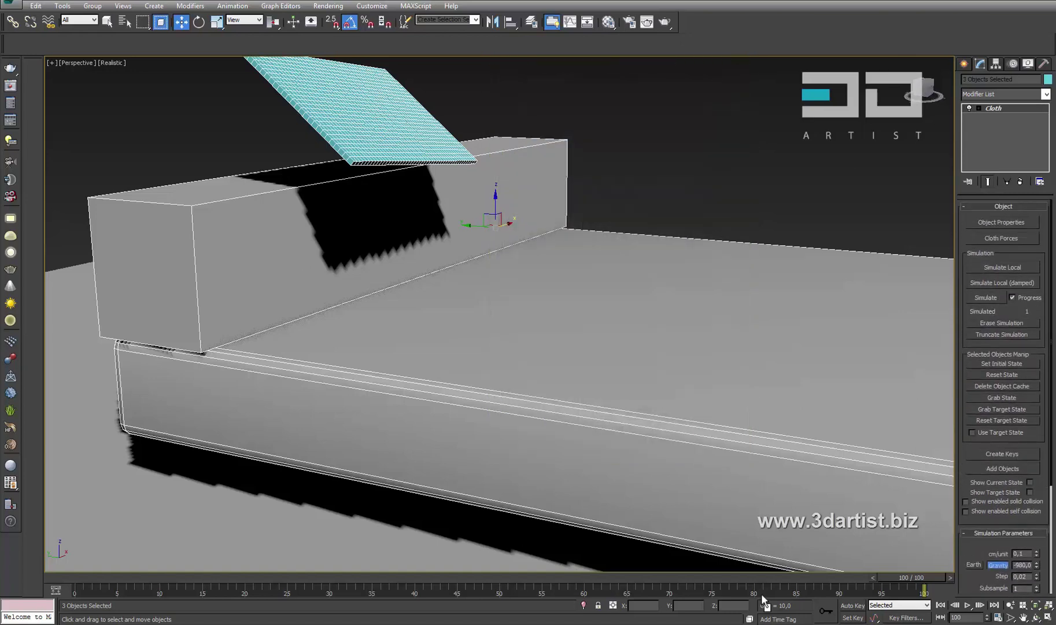
# - Set cloth Self Collision to 1, then zoom out to review the bed and zoom back to the pillow
pyautogui.scroll(-5, 1003, 404)
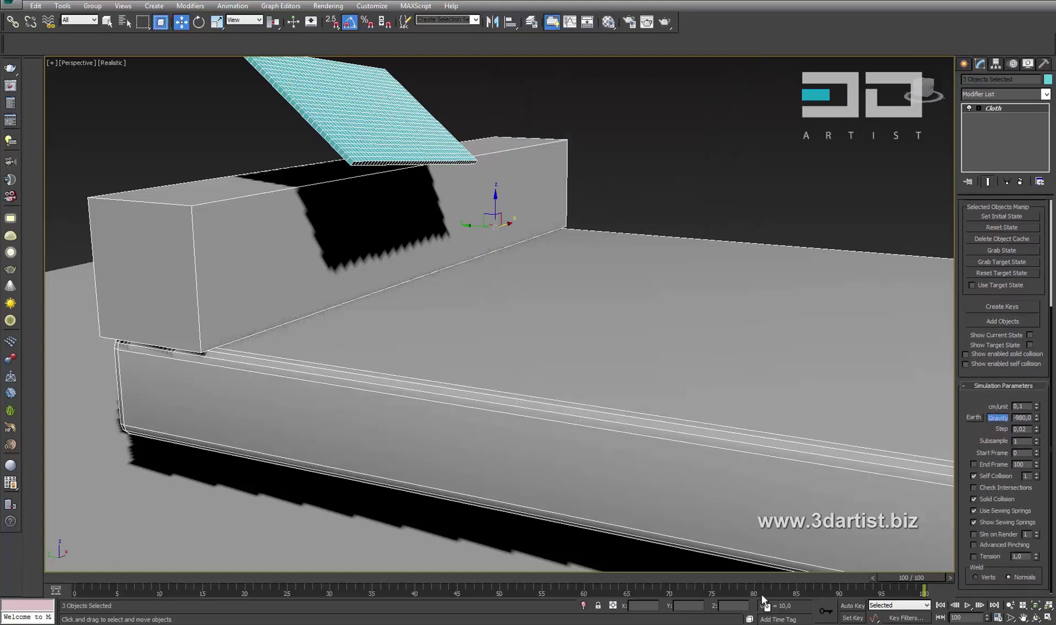
pyautogui.doubleClick(1026, 476)
pyautogui.press('Tab')
pyautogui.press('Tab')
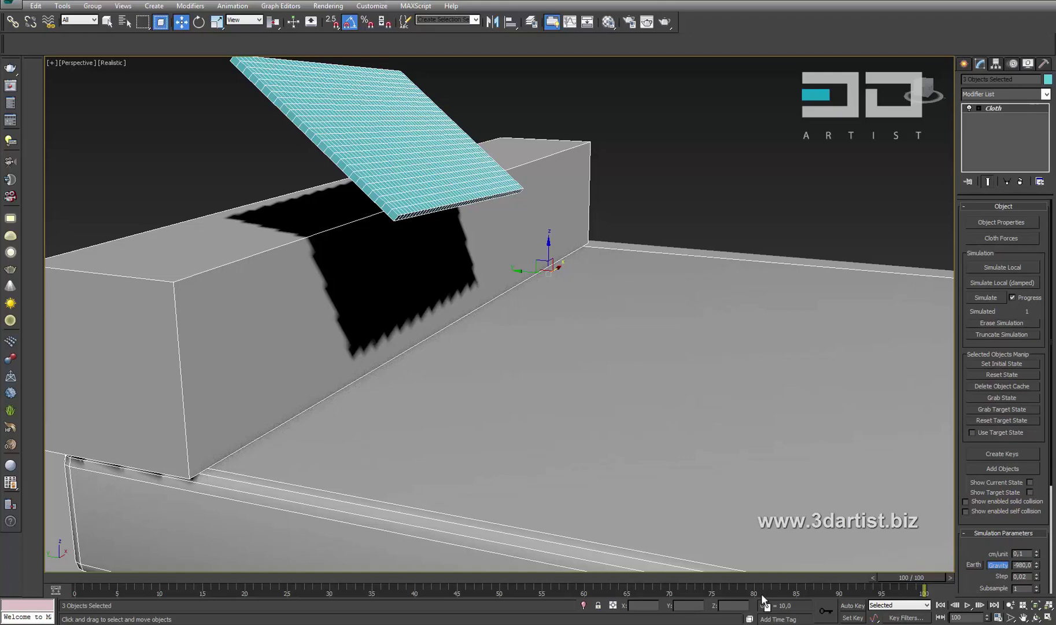
pyautogui.press('z')
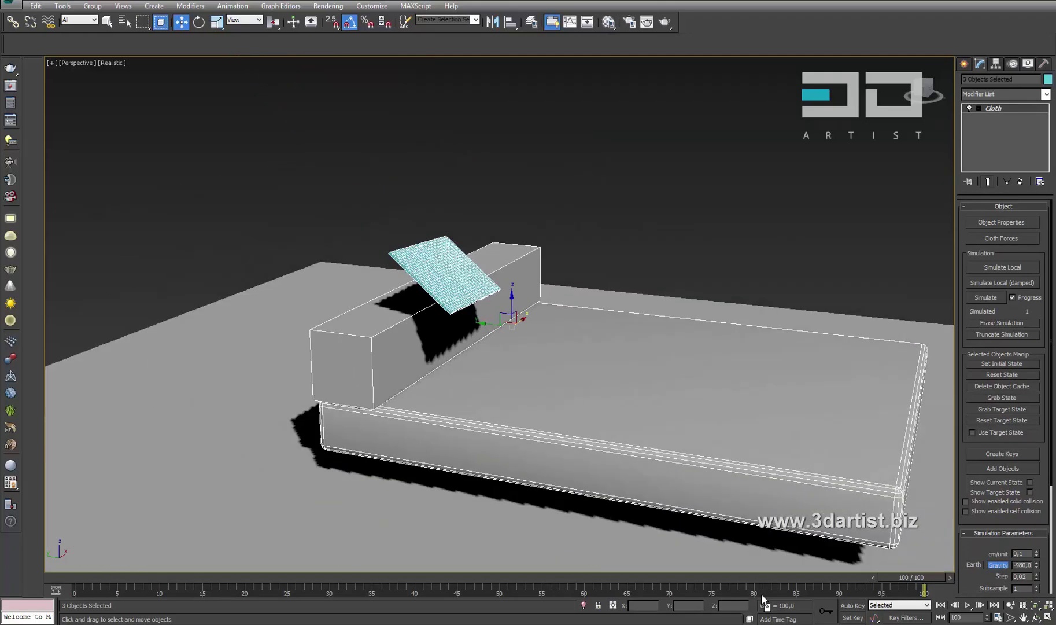
pyautogui.hotkey('shift', 'z')
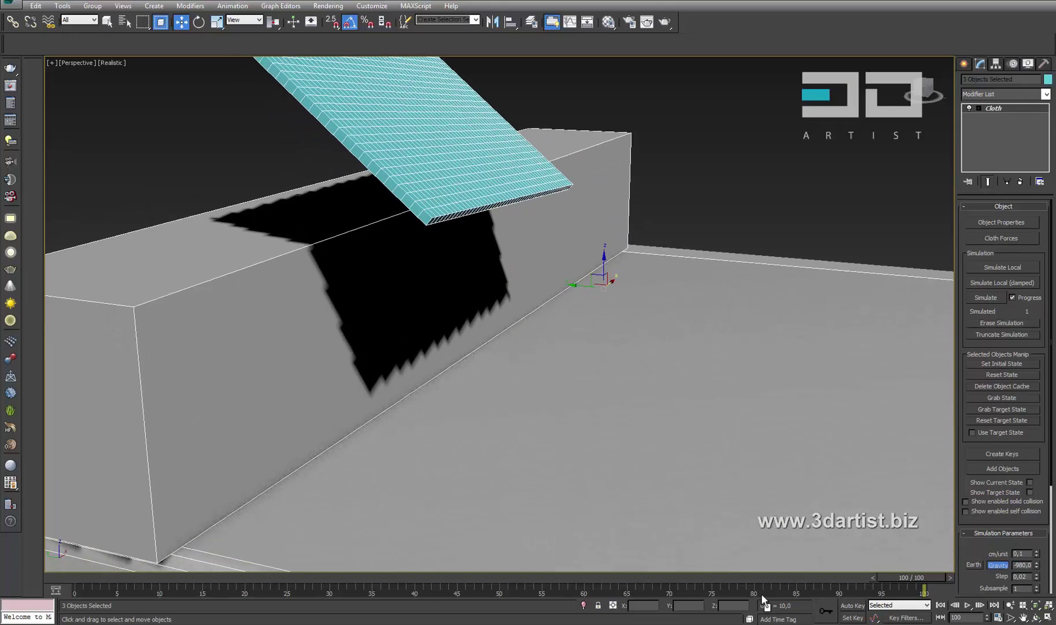
# - Run the cloth simulation to frame 20, then switch to Rotate and reselect only Pillow_Kast11
pyautogui.click(985, 298)
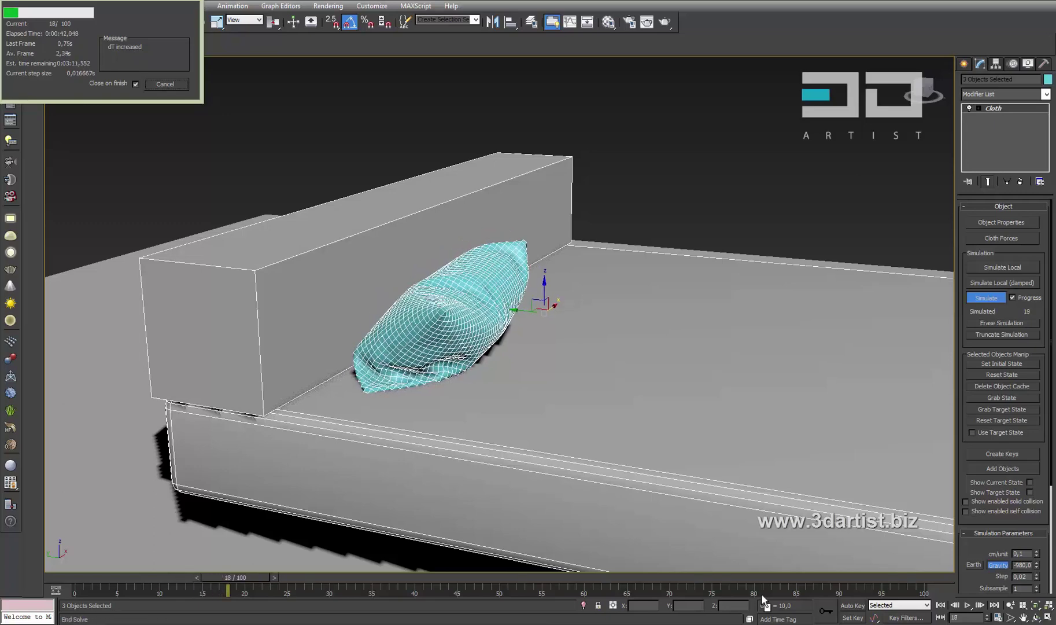
pyautogui.press('Escape')
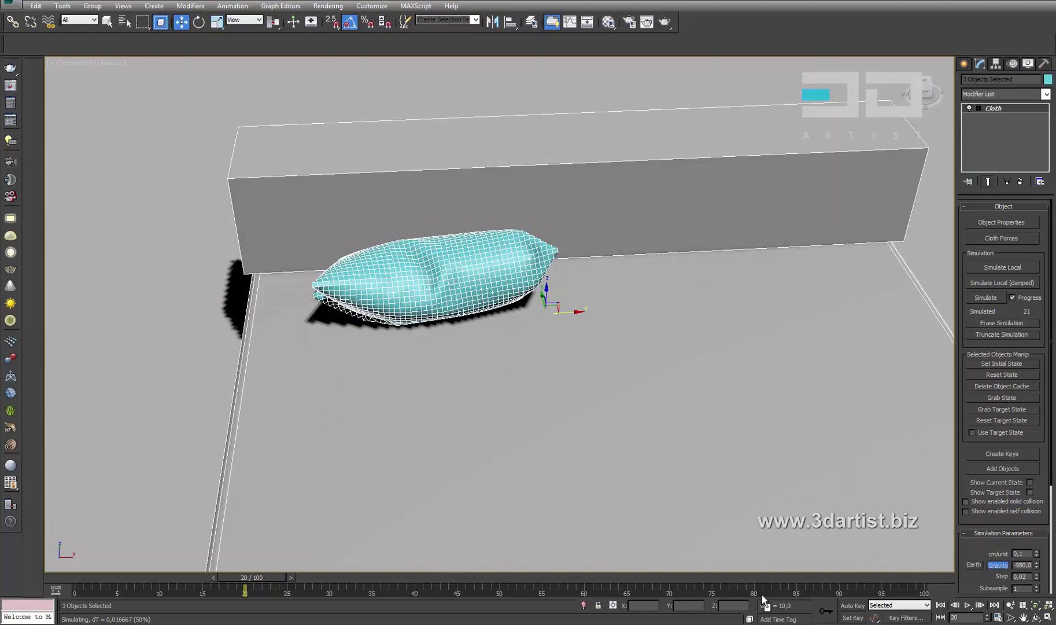
pyautogui.rightClick(543, 312)
pyautogui.click(563, 332)
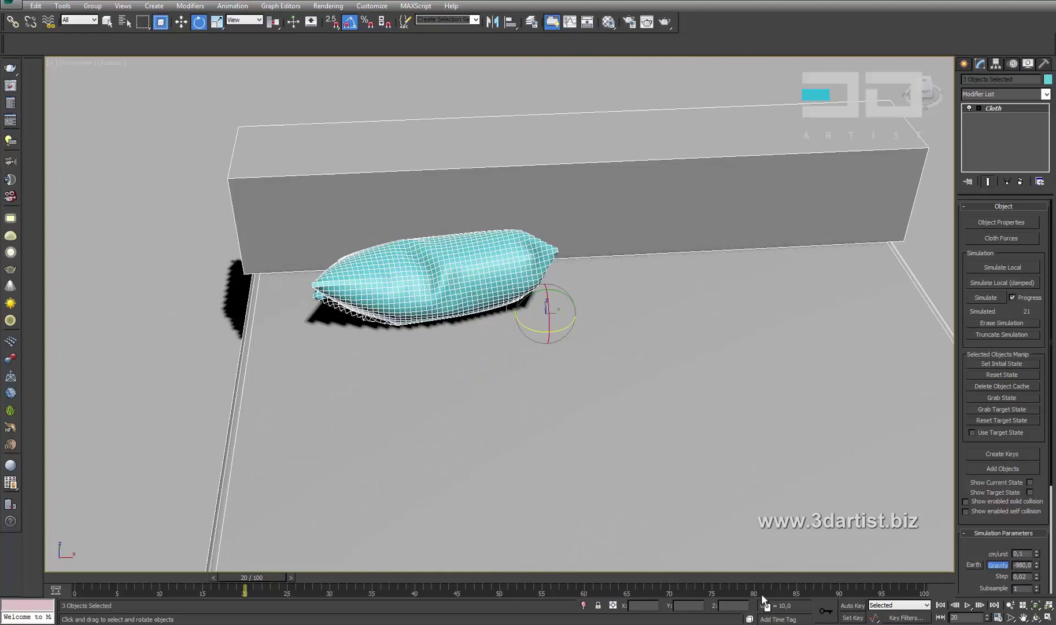
pyautogui.hotkey('ctrl', 'z')
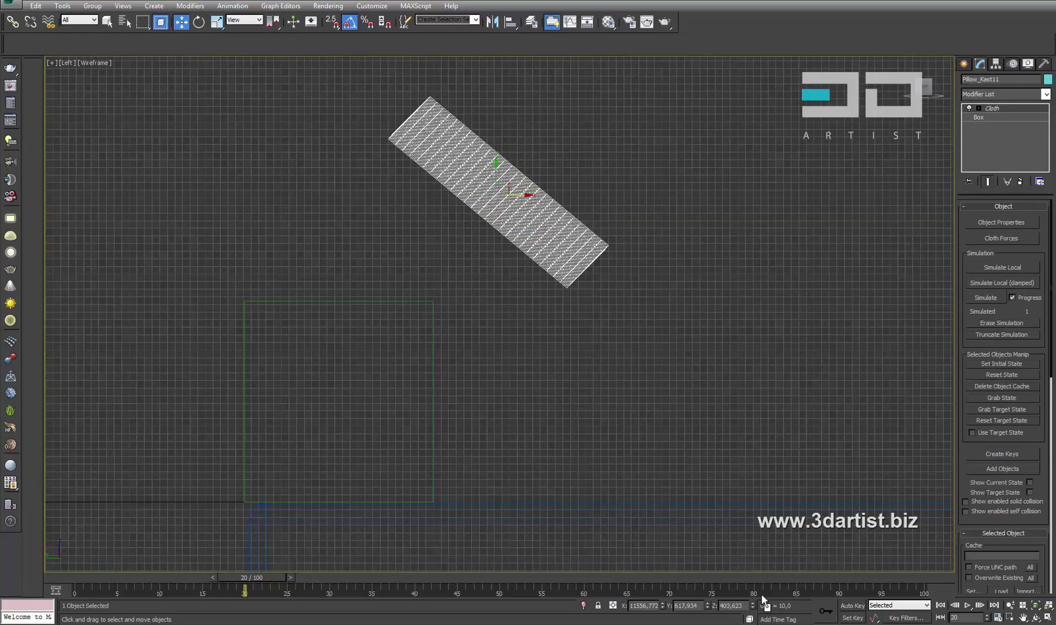
# - Move Pillow_Kast11 down to hang just above the headboard, then orbit the maximized Perspective view
pyautogui.moveTo(509, 195); pyautogui.dragTo(527, 285)
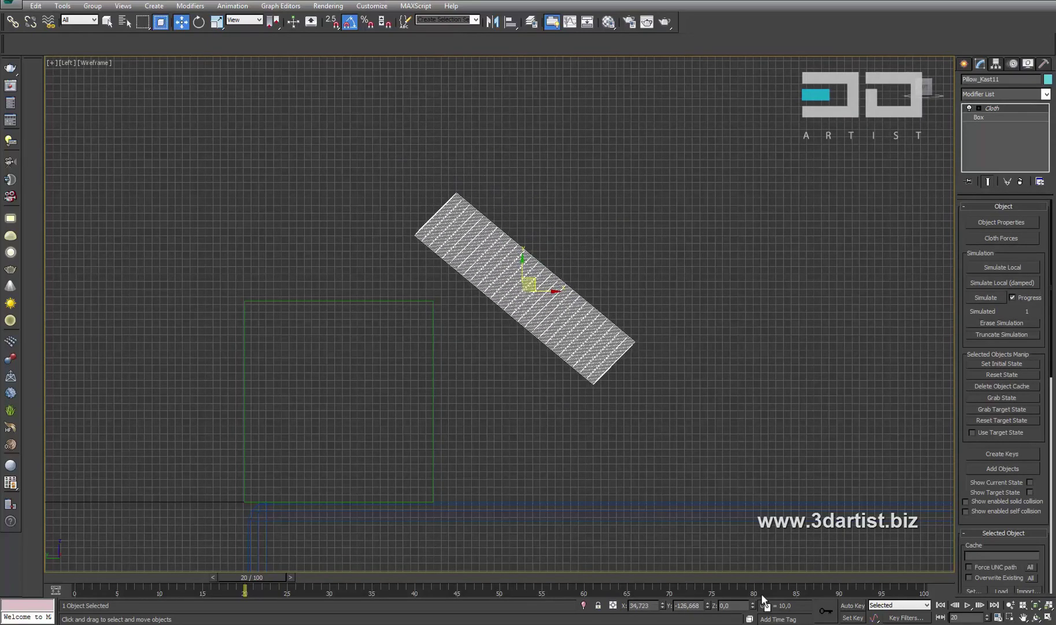
pyautogui.hotkey('alt', 'w')
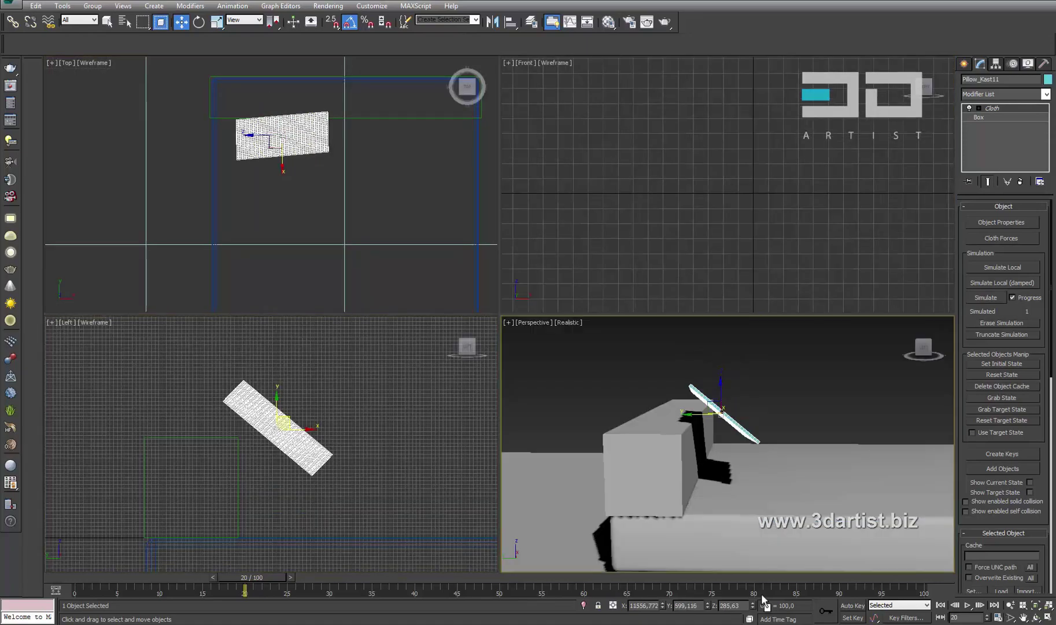
pyautogui.hotkey('alt', 'w')
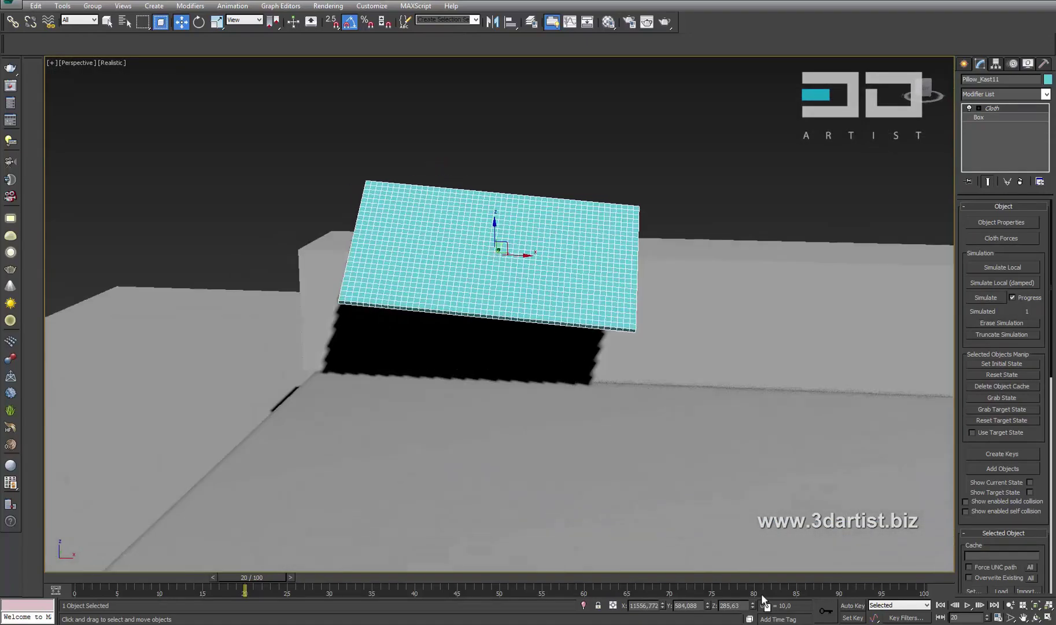
pyautogui.keyDown('alt'); pyautogui.moveTo(497, 243); pyautogui.dragTo(405, 271, button='middle'); pyautogui.keyUp('alt')
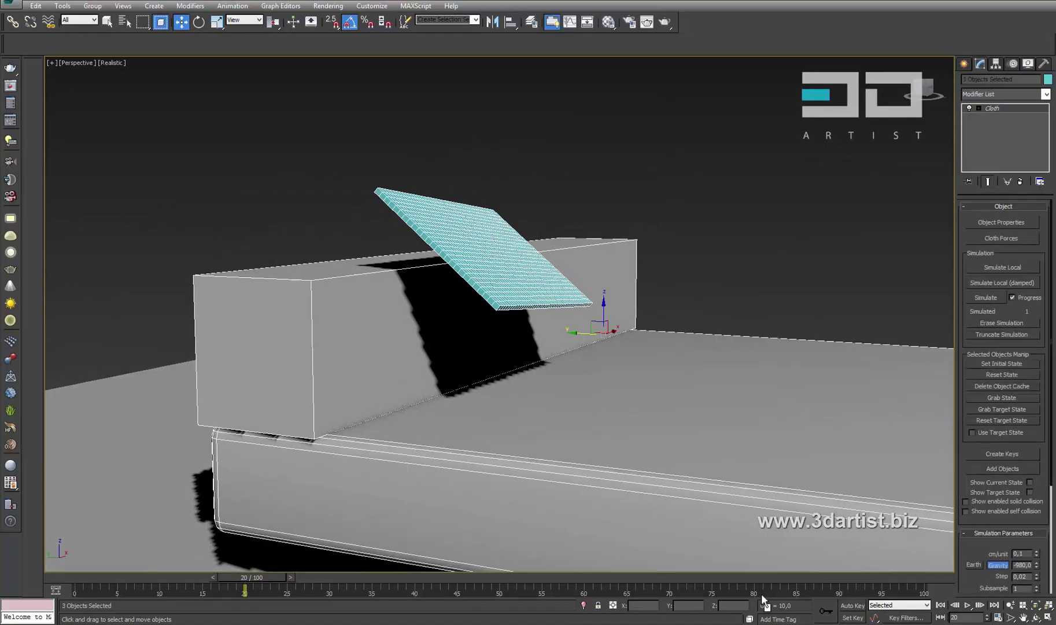
# - In Cloth Object Properties, pick Pillow_Kast11 and select its Pressure value for editing
pyautogui.click(1001, 222)
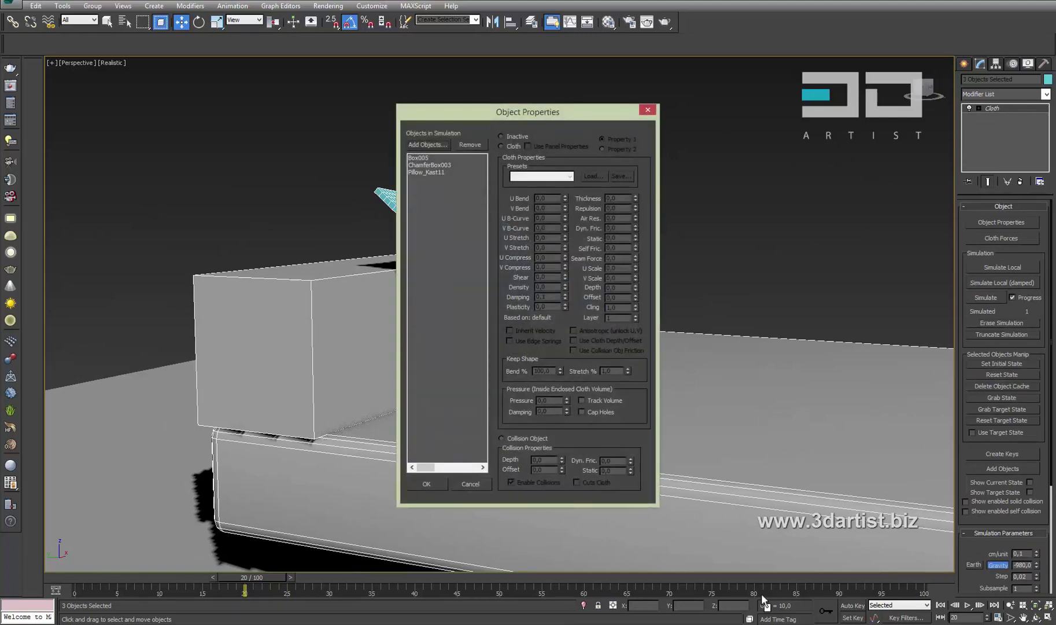
pyautogui.click(418, 157)
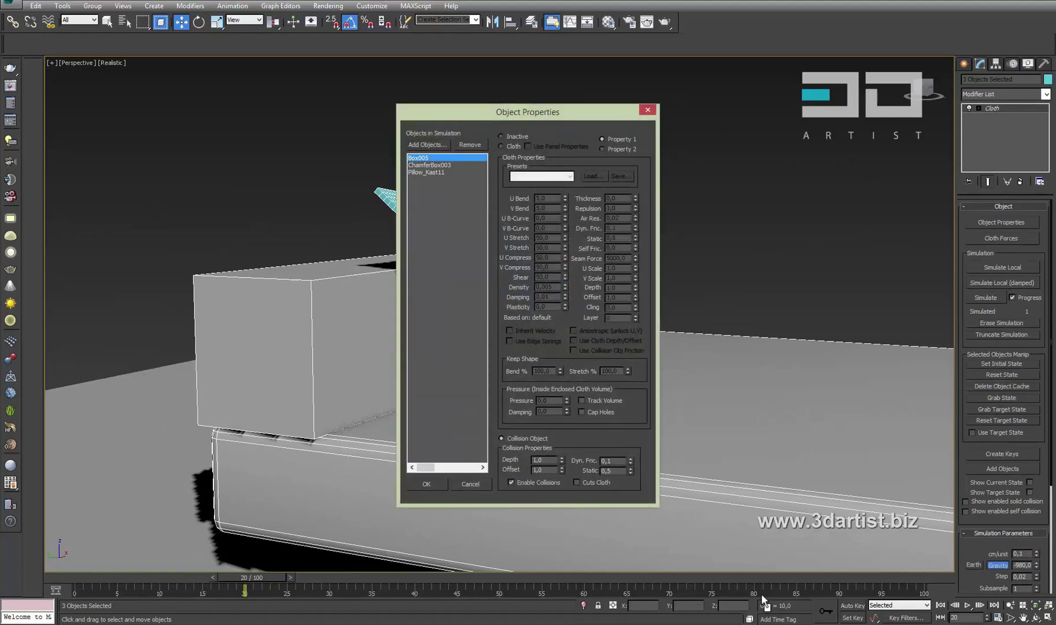
pyautogui.press('Down')
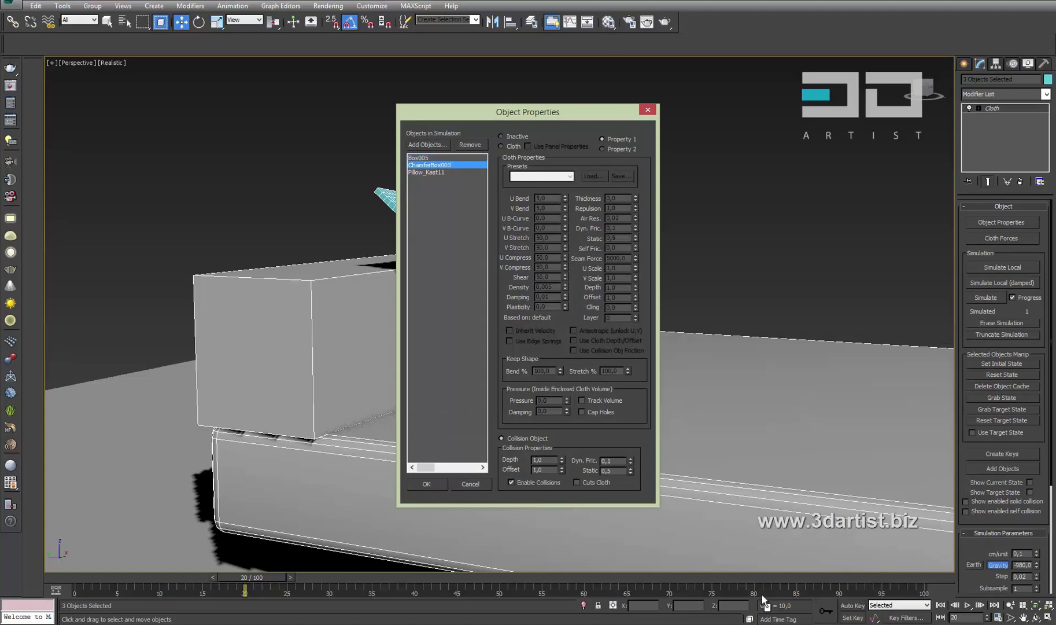
pyautogui.press('Down')
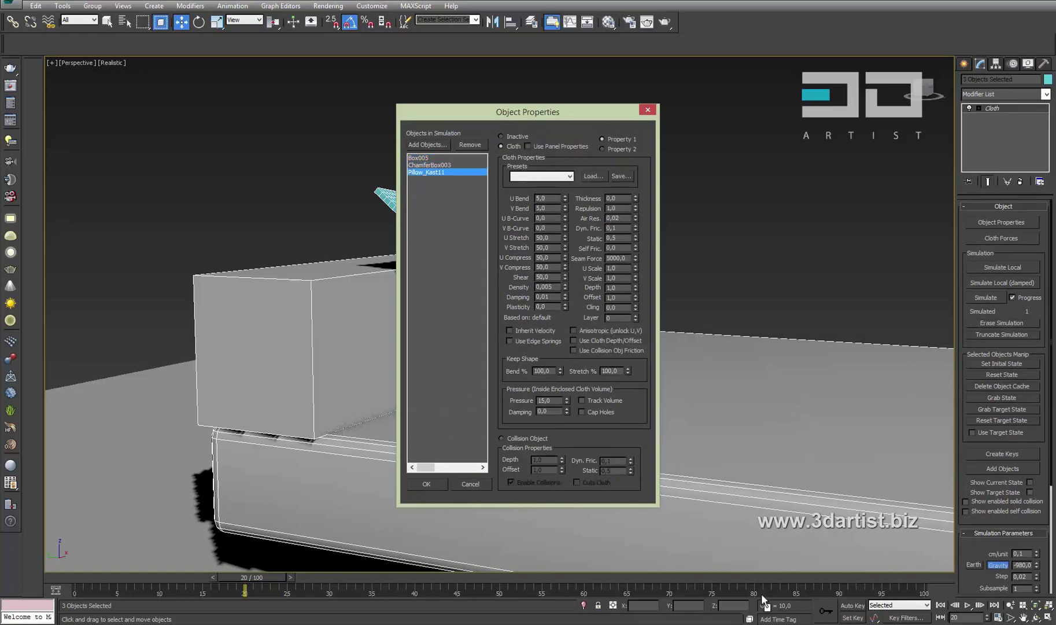
pyautogui.press('Tab')
# - Set Pillow_Kast11's pressure to 13 and run the cloth simulation to completion
pyautogui.write('13')
pyautogui.press('Return')
pyautogui.press('Return')
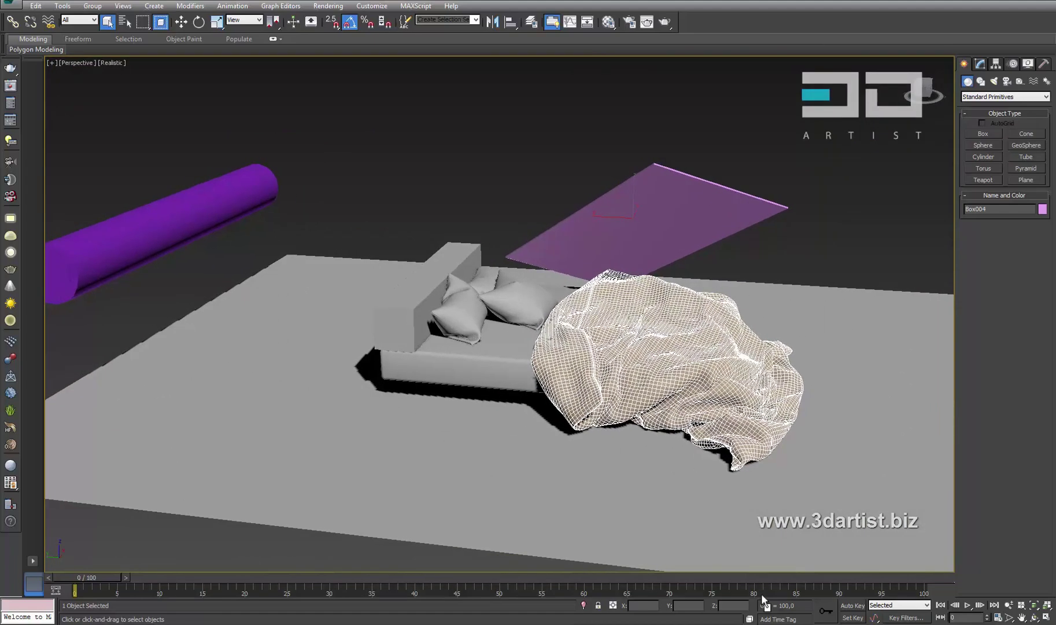
# - Switch to Select and Move, then clear and reselect Pillow004
pyautogui.press('w')
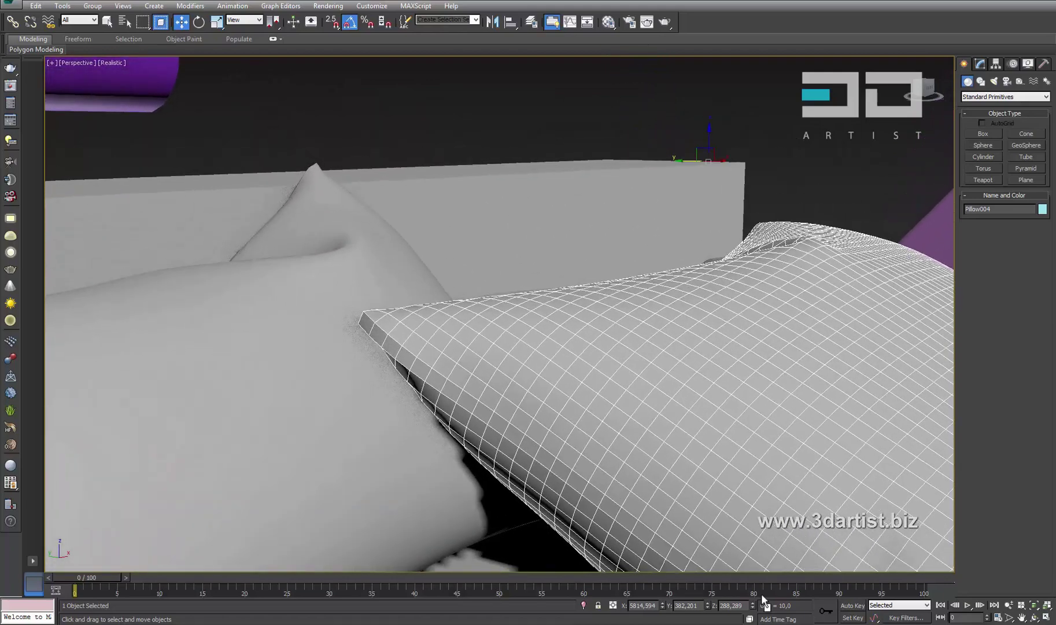
pyautogui.hotkey('ctrl', 'd')
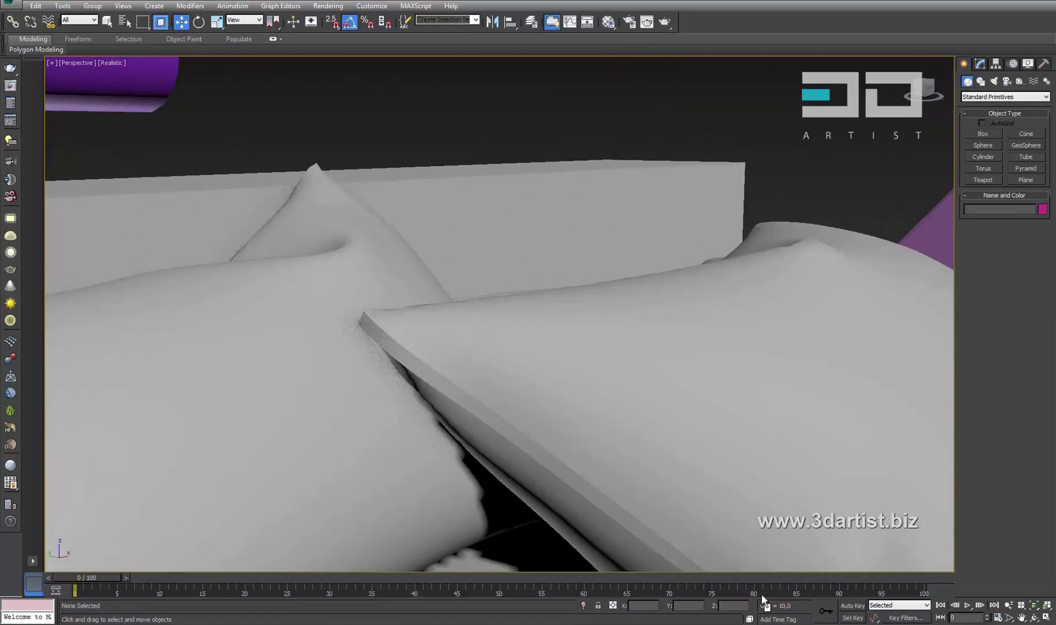
pyautogui.hotkey('ctrl', 'z')
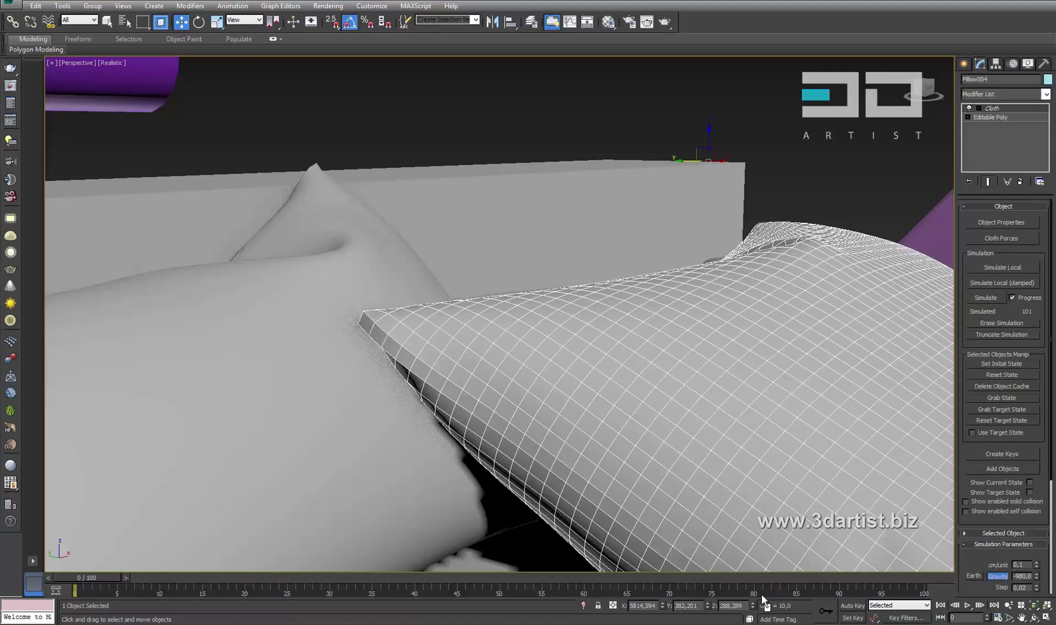
# - Dismiss the topology warning, add Edit Poly above Pillow004's Cloth, and frame its side edges
pyautogui.press('1')
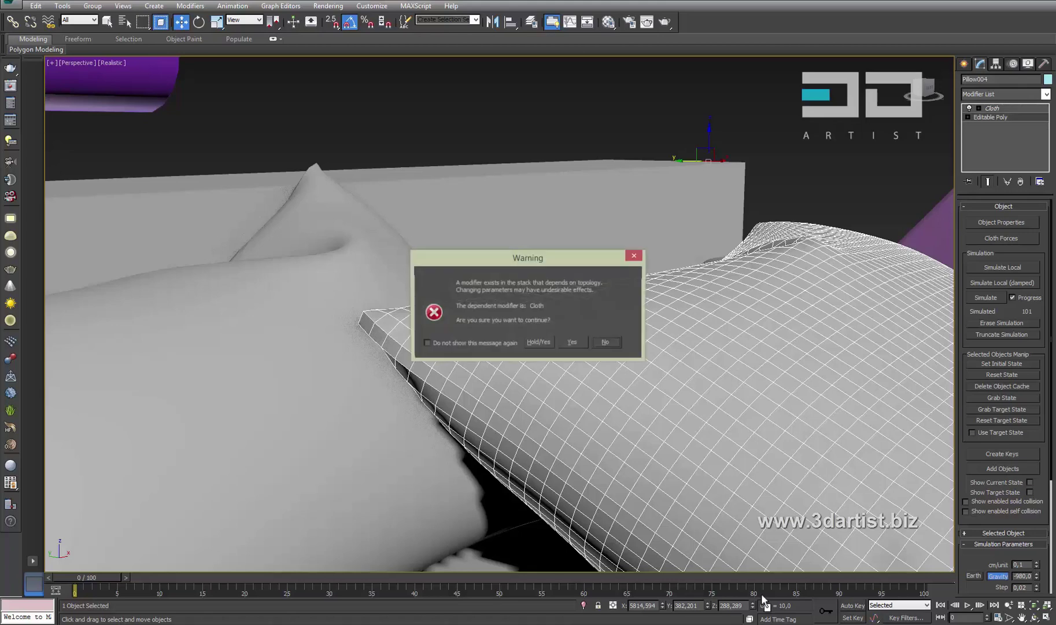
pyautogui.press('Return')
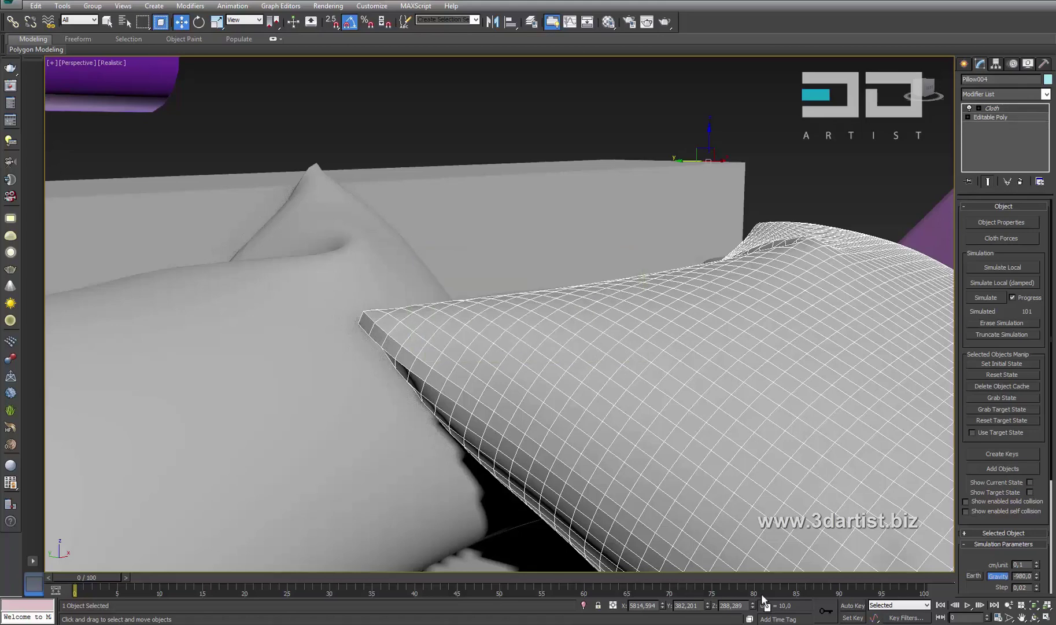
pyautogui.hotkey('alt', 'Down')
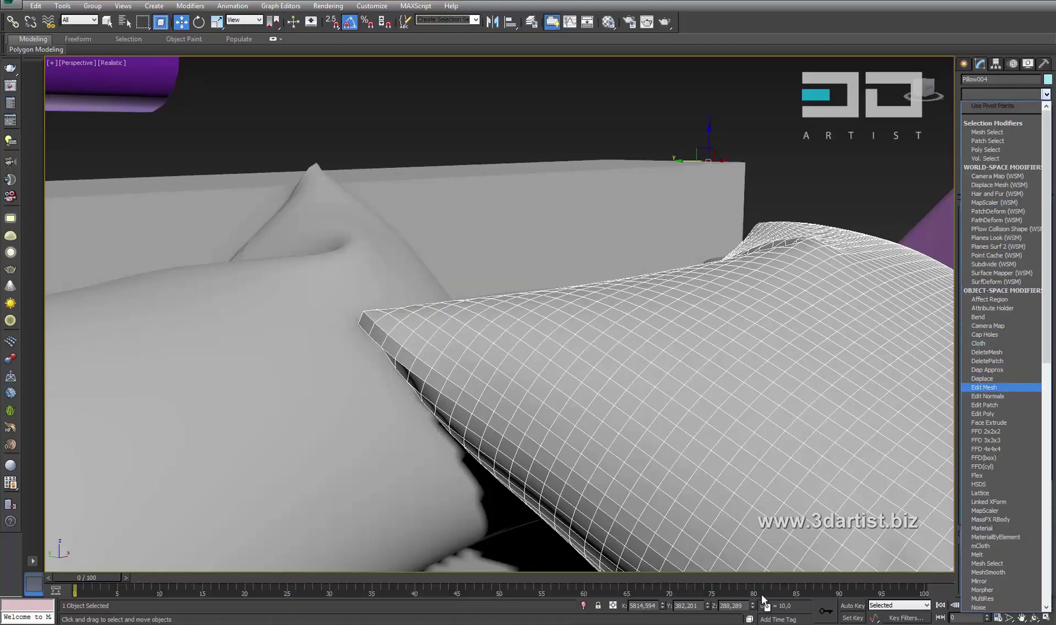
pyautogui.press('Return')
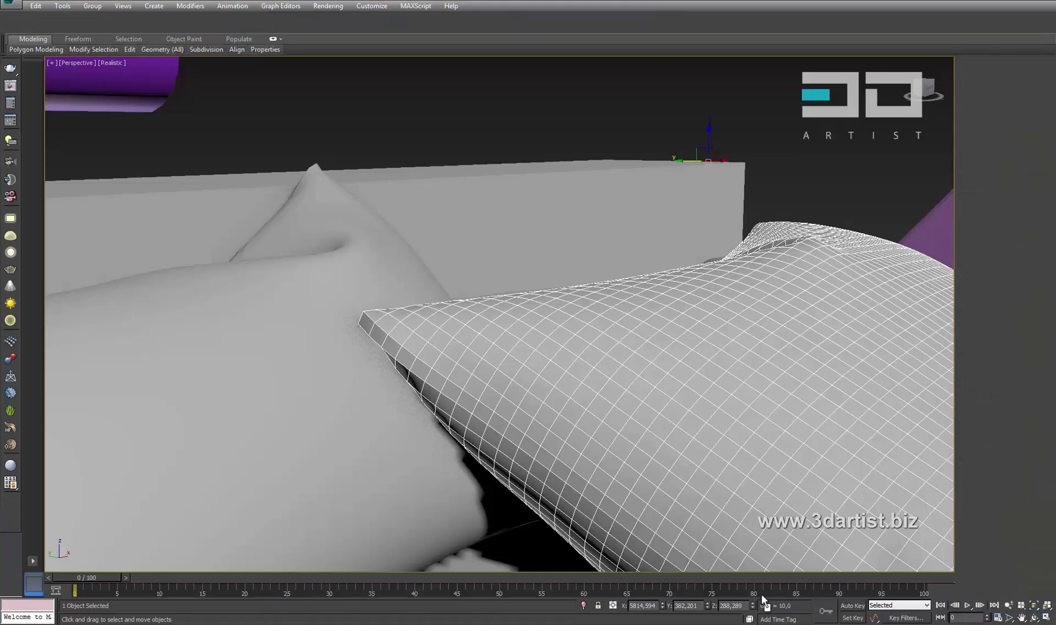
pyautogui.press('2')
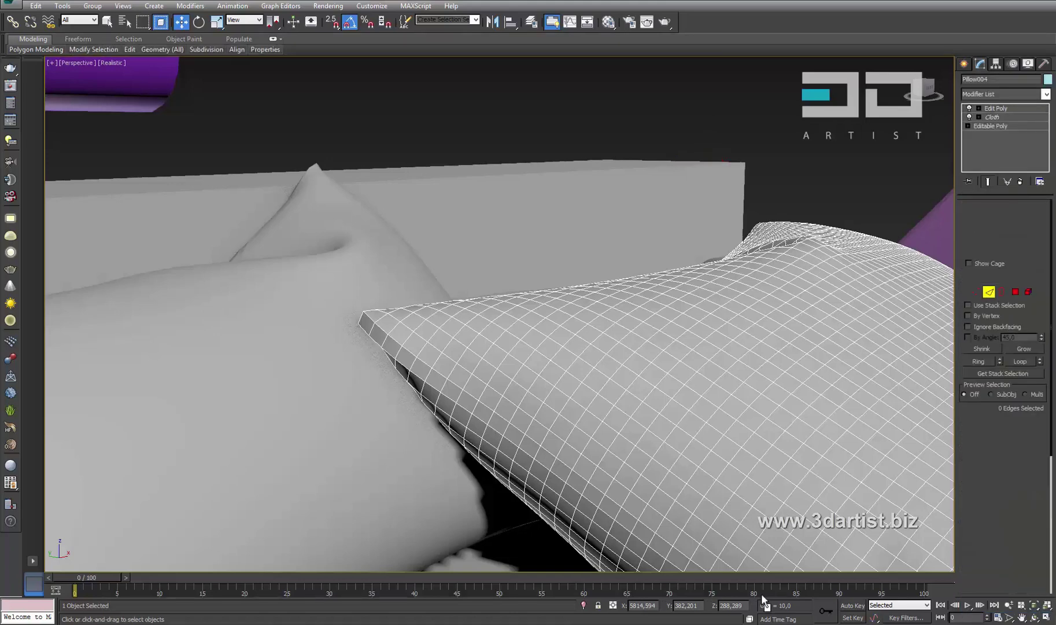
pyautogui.press('z')
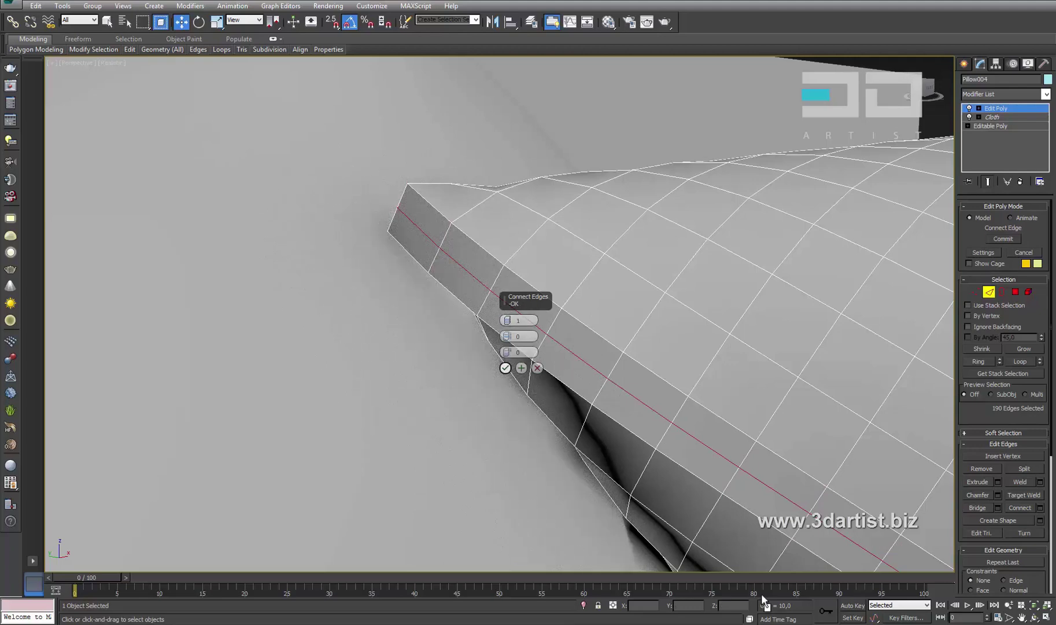
# - Commit the one-segment edge loop and drag out a rough extrusion of the seam edges
pyautogui.press('Return')
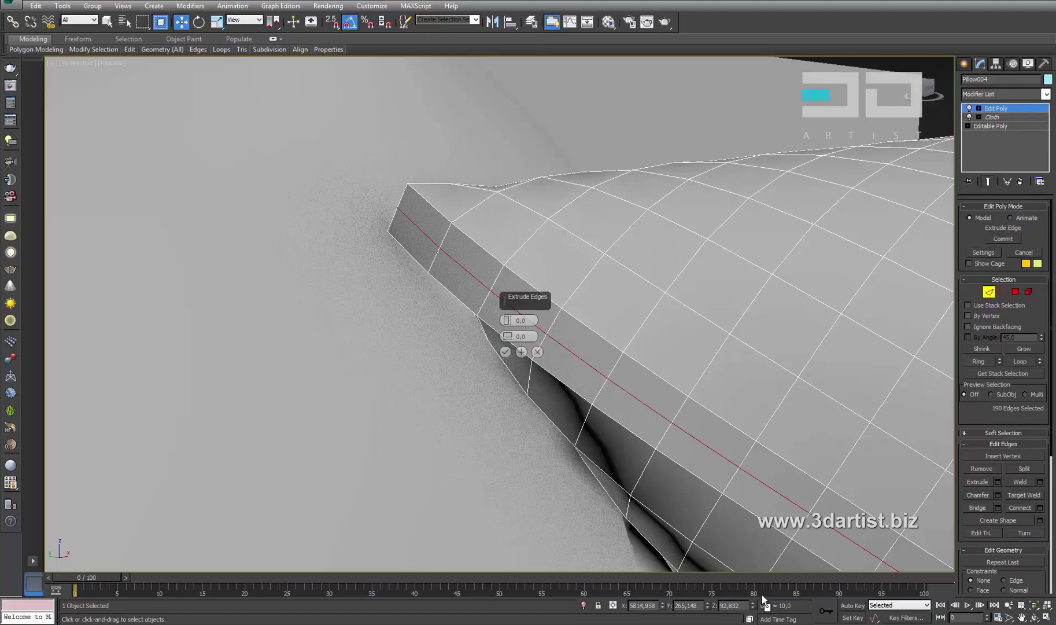
pyautogui.moveTo(507, 320); pyautogui.dragTo(507, 272)
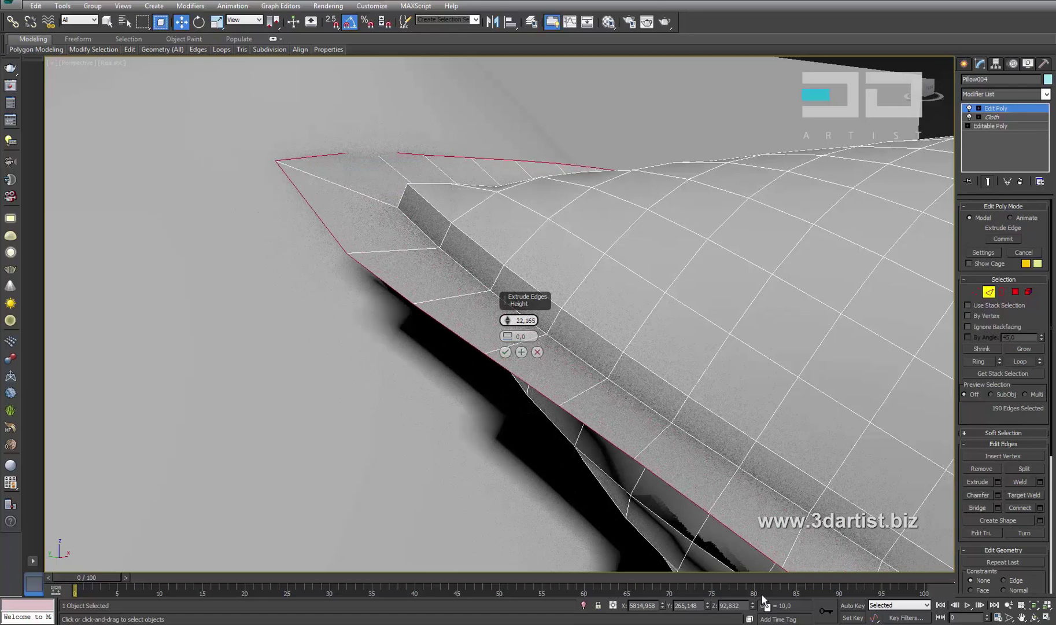
pyautogui.moveTo(507, 320); pyautogui.dragTo(507, 370)
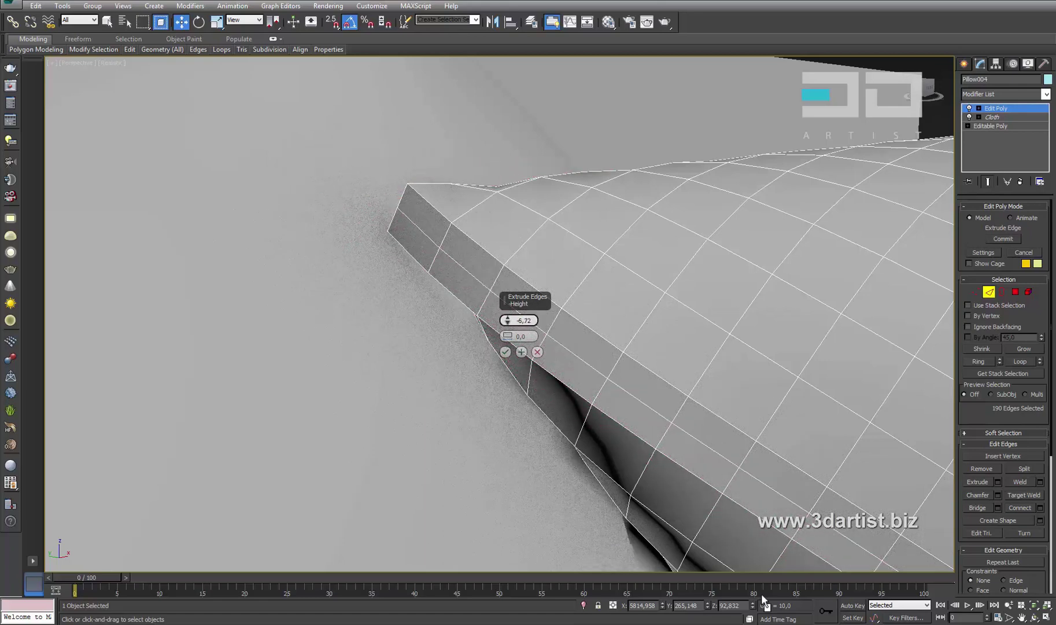
pyautogui.moveTo(508, 319); pyautogui.dragTo(507, 298)
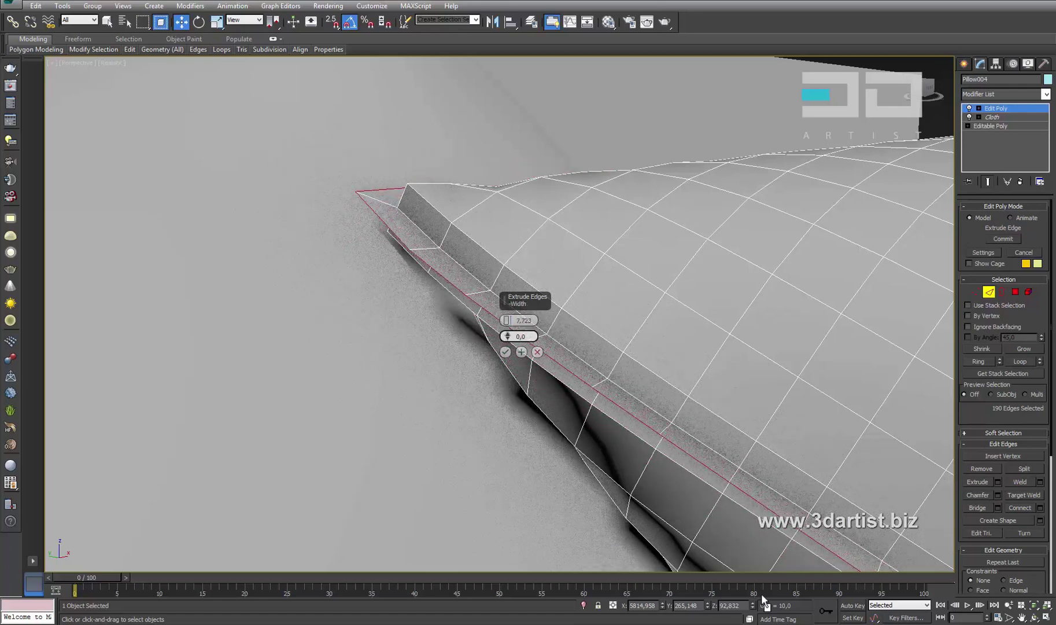
pyautogui.moveTo(507, 336)
pyautogui.mouseDown()
pyautogui.moveTo(507, 324)
pyautogui.moveTo(507, 344)
pyautogui.mouseUp()
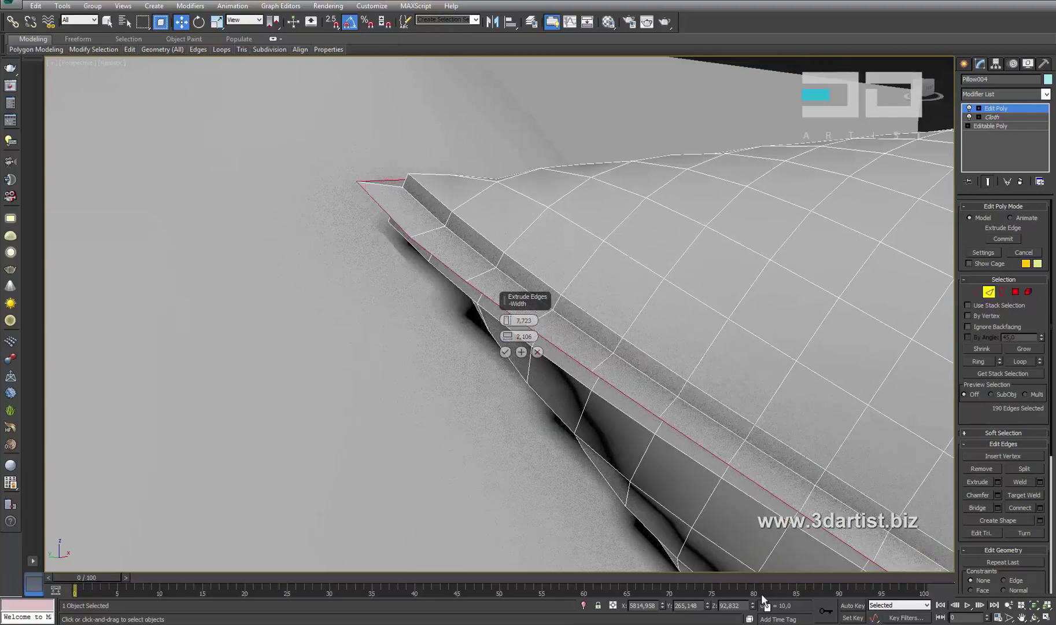
pyautogui.moveTo(521, 405)
pyautogui.keyDown('alt'); pyautogui.mouseDown(button='middle')
pyautogui.moveTo(555, 370)
pyautogui.moveTo(520, 347)
pyautogui.mouseUp(button='middle'); pyautogui.keyUp('alt')
pyautogui.keyDown('alt'); pyautogui.moveTo(763, 603); pyautogui.dragTo(764, 603, button='middle'); pyautogui.keyUp('alt')
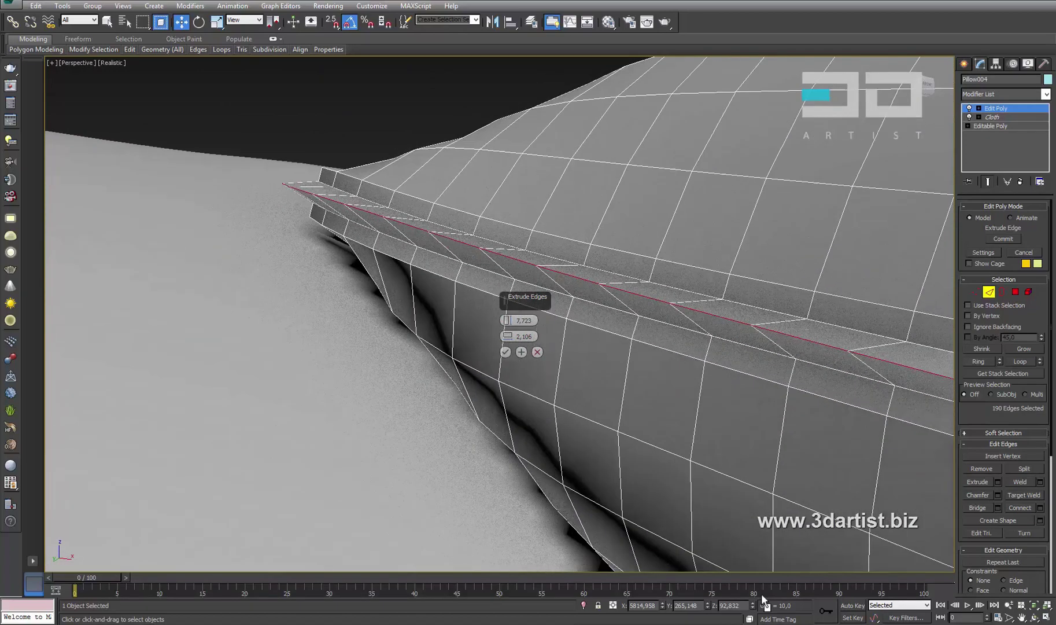
# - Fine-tune the seam extrusion to height -3.611 and width 0,501
pyautogui.write('0,501')
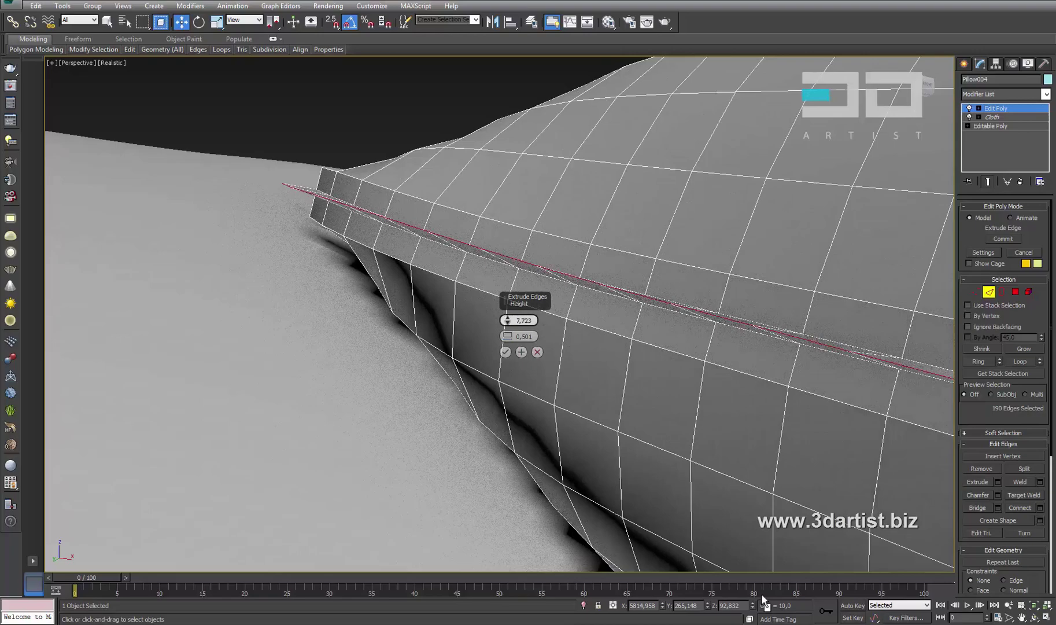
pyautogui.moveTo(508, 320); pyautogui.dragTo(508, 278)
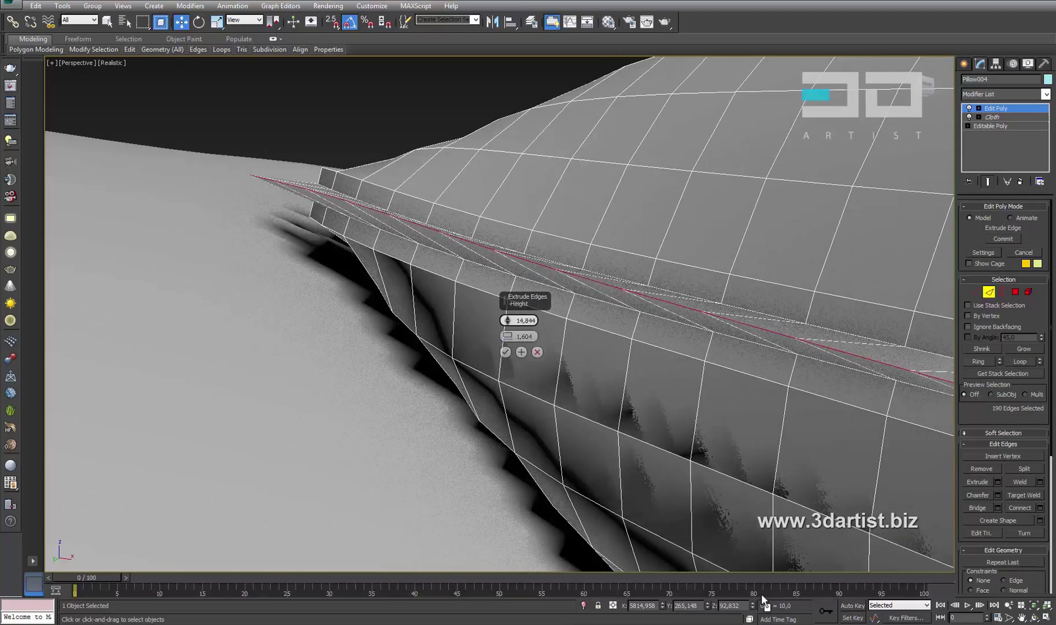
pyautogui.keyDown('alt'); pyautogui.moveTo(764, 603); pyautogui.dragTo(764, 603, button='middle'); pyautogui.keyUp('alt')
pyautogui.scroll(-5, 764, 602)
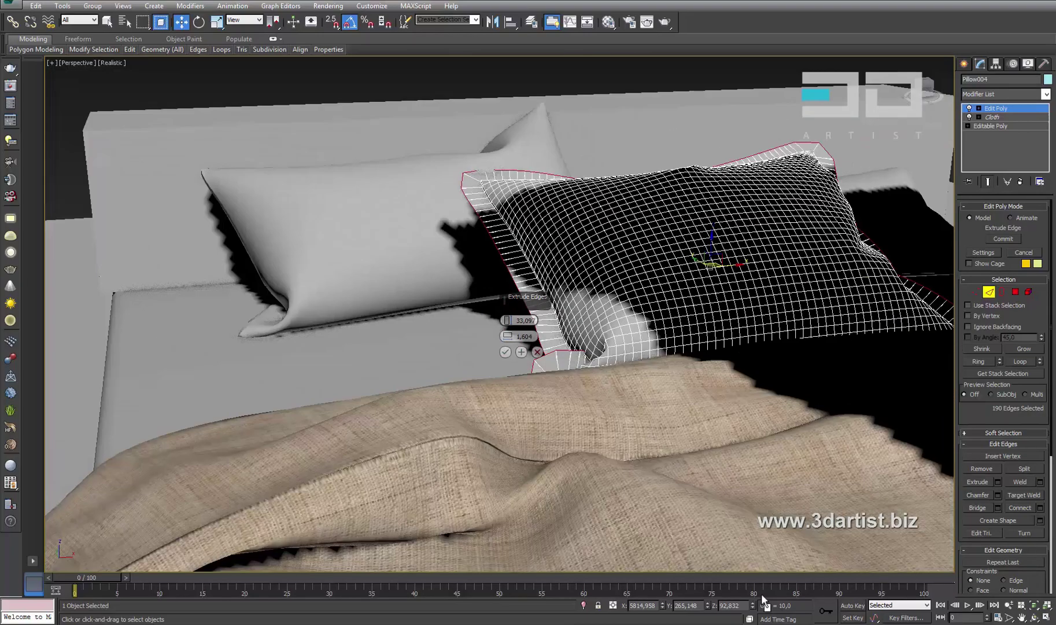
pyautogui.scroll(8, 763, 603)
pyautogui.keyDown('alt'); pyautogui.moveTo(764, 603); pyautogui.dragTo(764, 603, button='middle'); pyautogui.keyUp('alt')
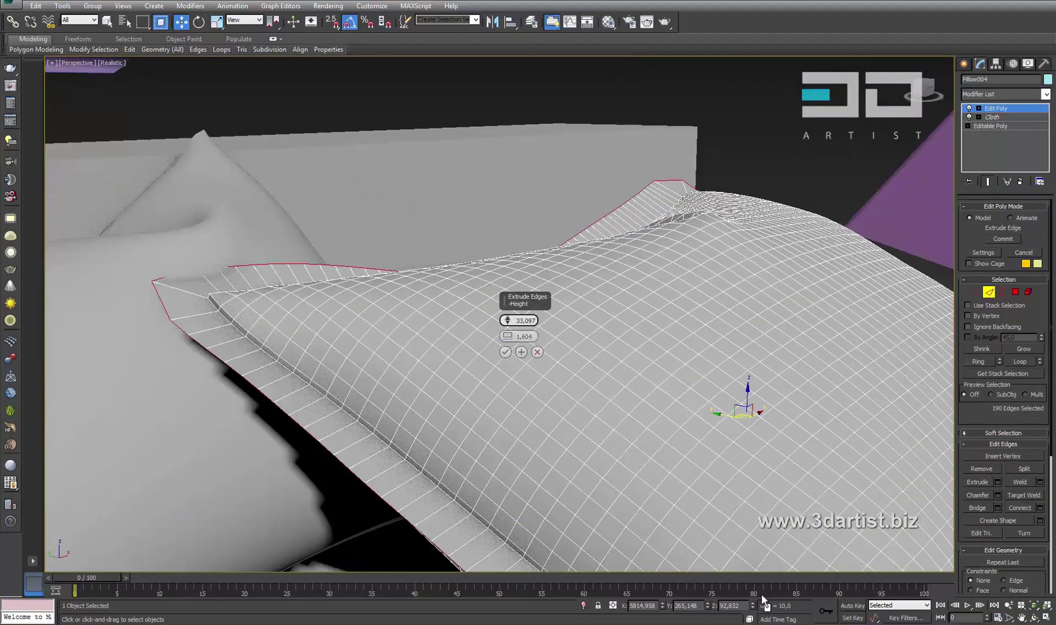
pyautogui.moveTo(507, 320); pyautogui.dragTo(507, 347)
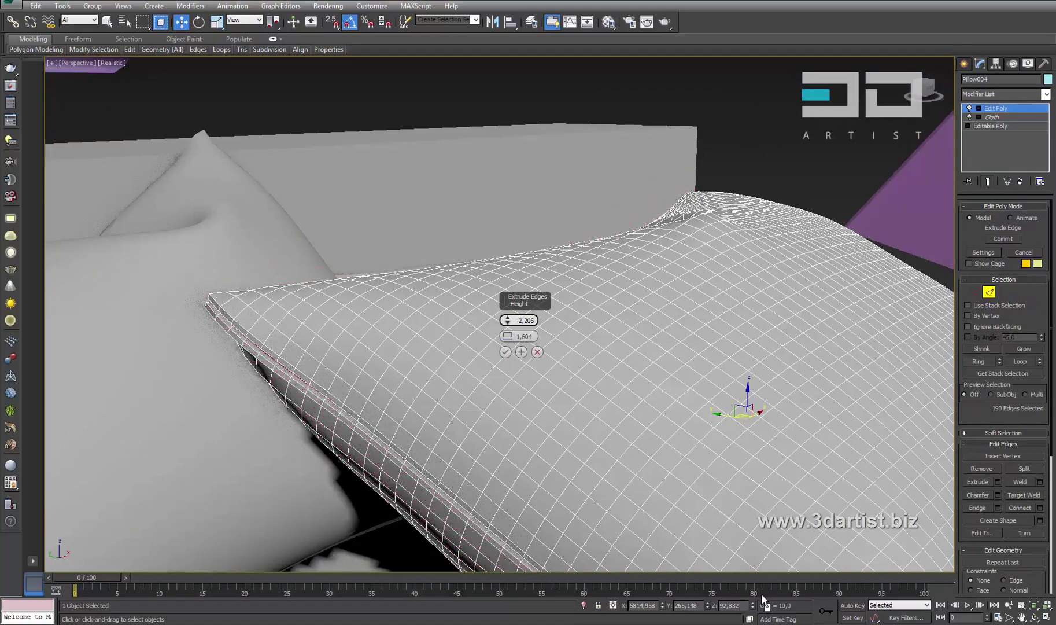
pyautogui.keyDown('alt'); pyautogui.moveTo(763, 603); pyautogui.dragTo(764, 603, button='middle'); pyautogui.keyUp('alt')
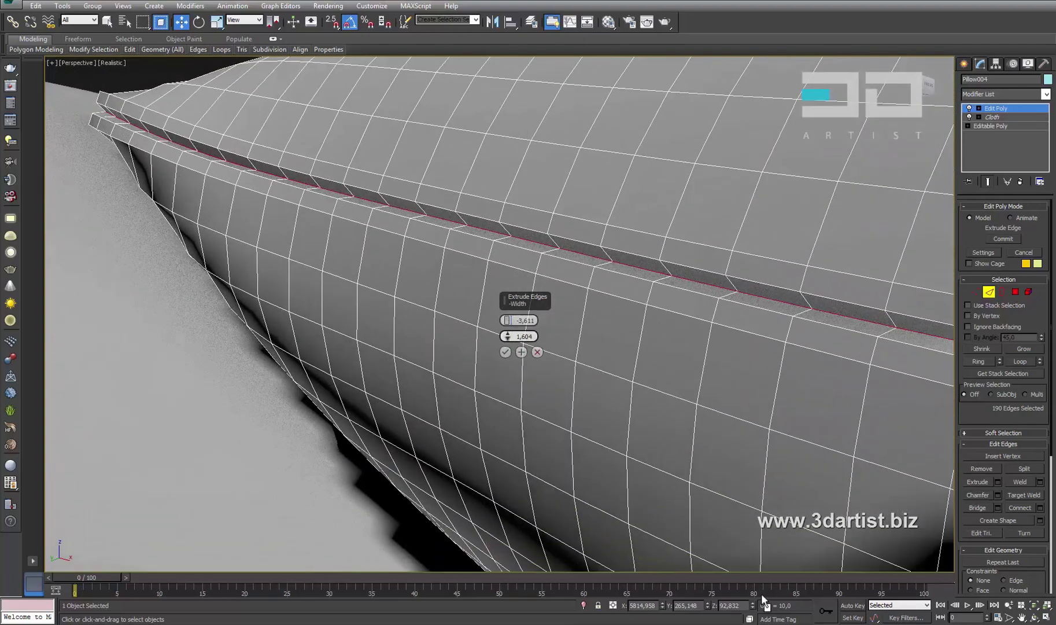
pyautogui.write('0,4')
pyautogui.press('Return')
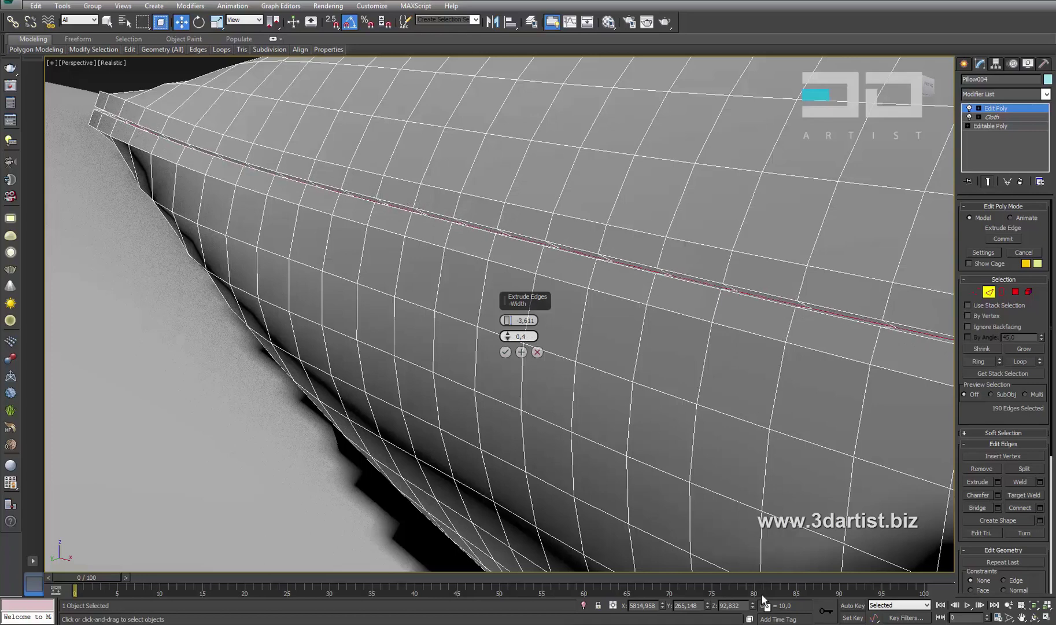
pyautogui.write('0,501')
pyautogui.press('Return')
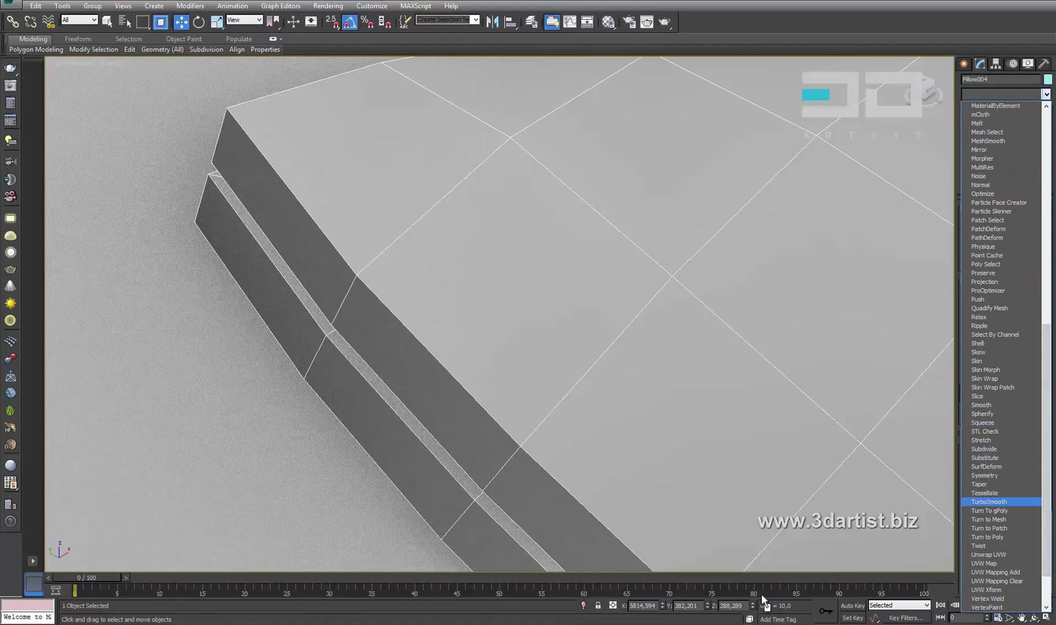
# - Add a TurboSmooth modifier to the seamed Pillow004
pyautogui.press('Return')
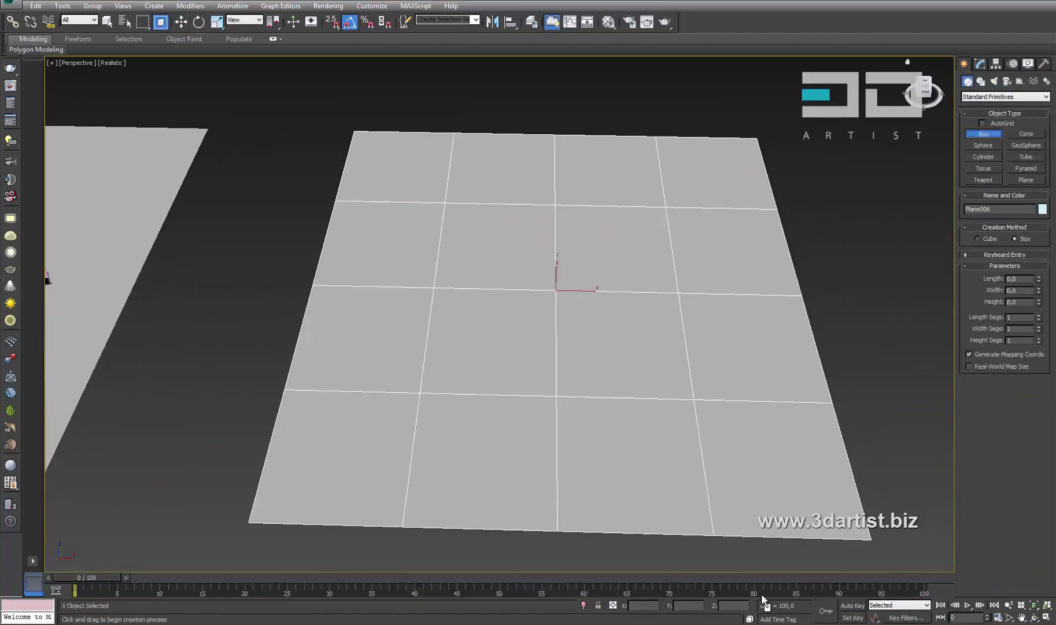
# - Draw a box over the ground plane with height 10, 24 length and 32 width segments
pyautogui.hotkey('alt', 'w')
pyautogui.hotkey('alt', 'w')
pyautogui.press('z')
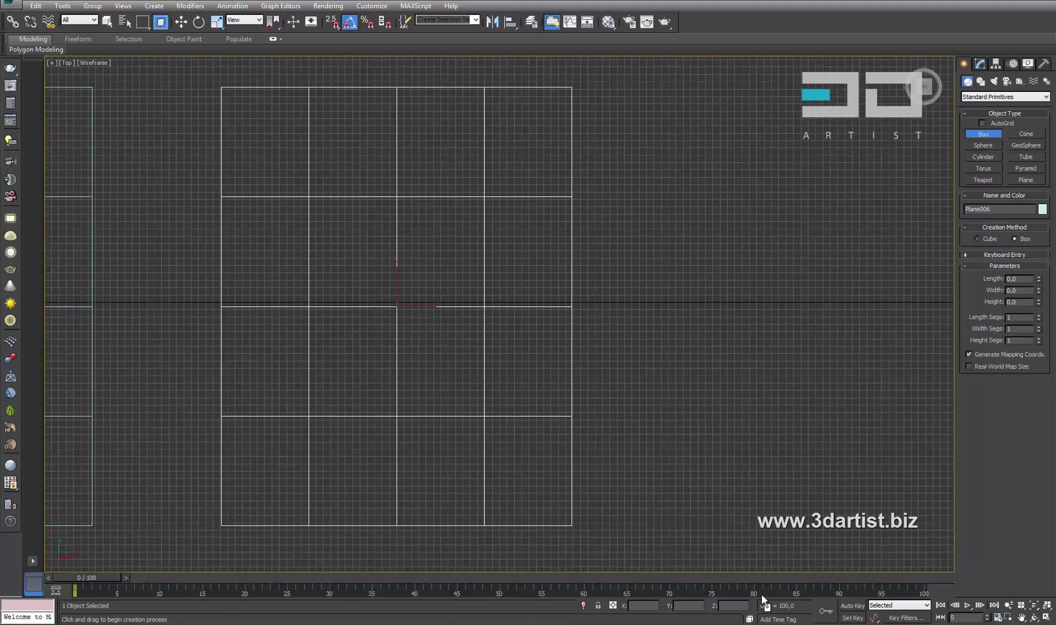
pyautogui.press('g')
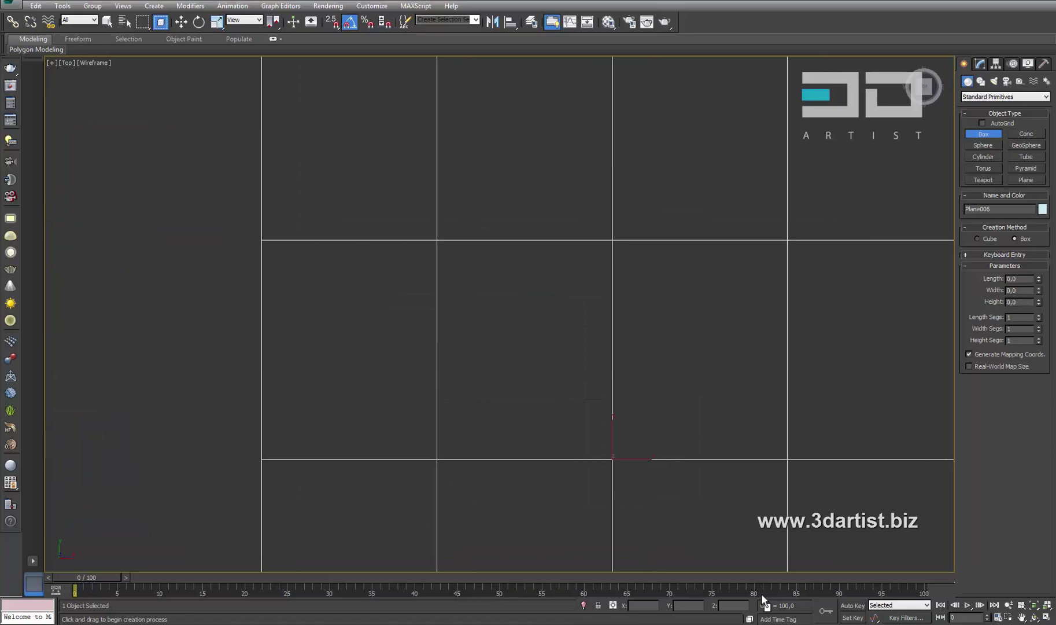
pyautogui.moveTo(389, 198); pyautogui.dragTo(538, 318)
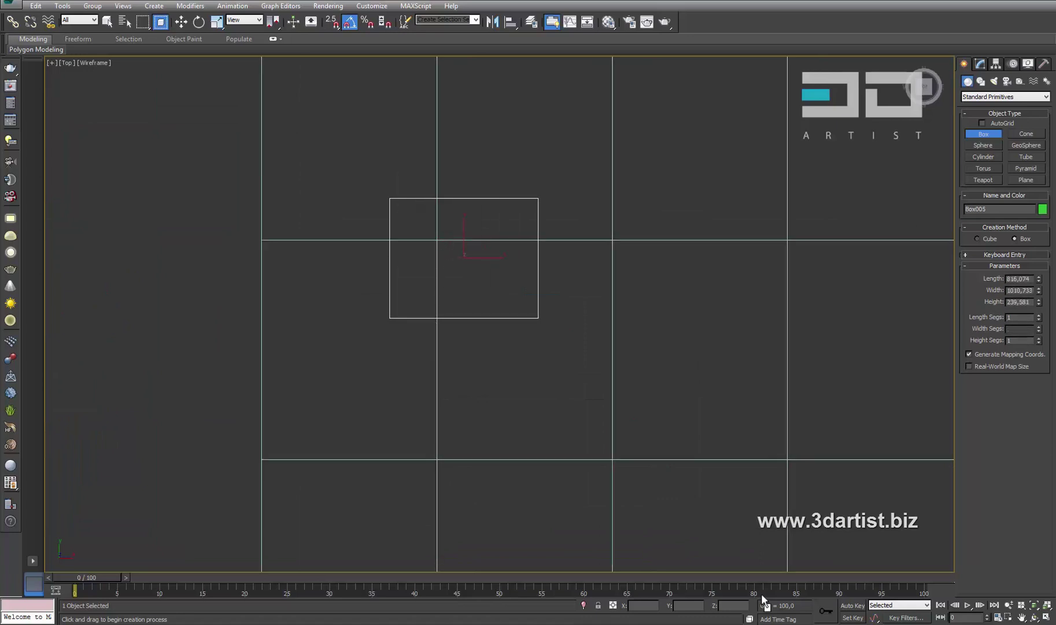
pyautogui.write('10')
pyautogui.press('Return')
pyautogui.press('Tab')
pyautogui.write('21')
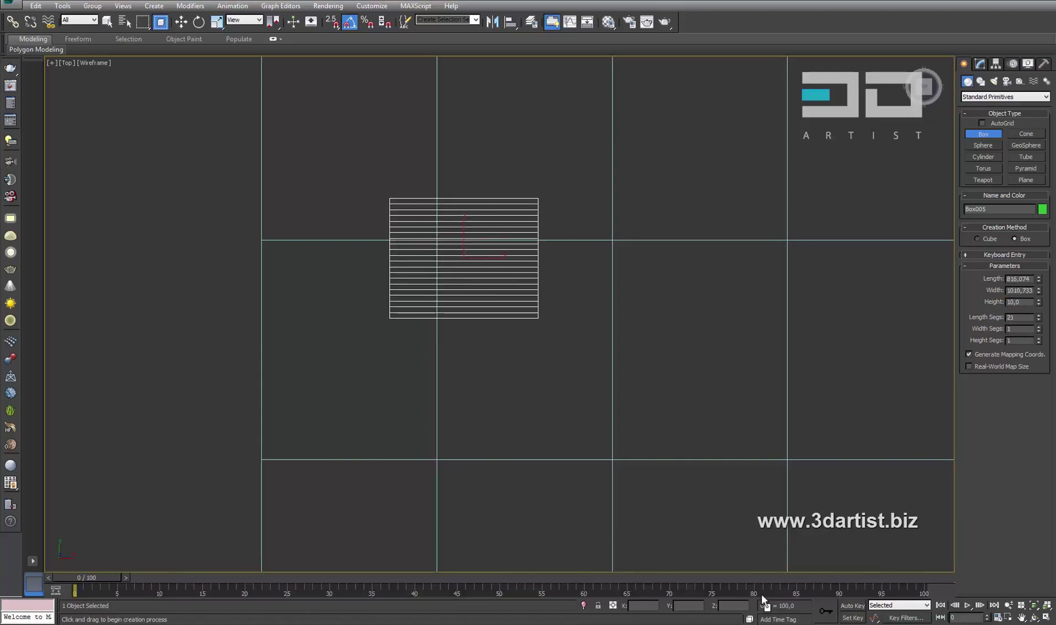
pyautogui.press('Tab')
pyautogui.write('32')
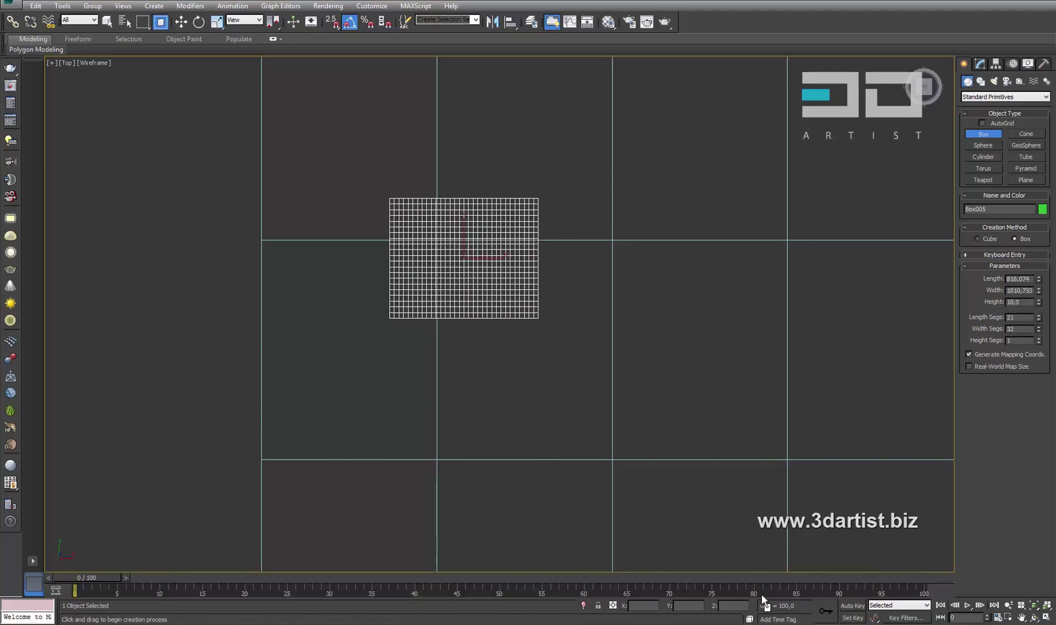
pyautogui.write('24')
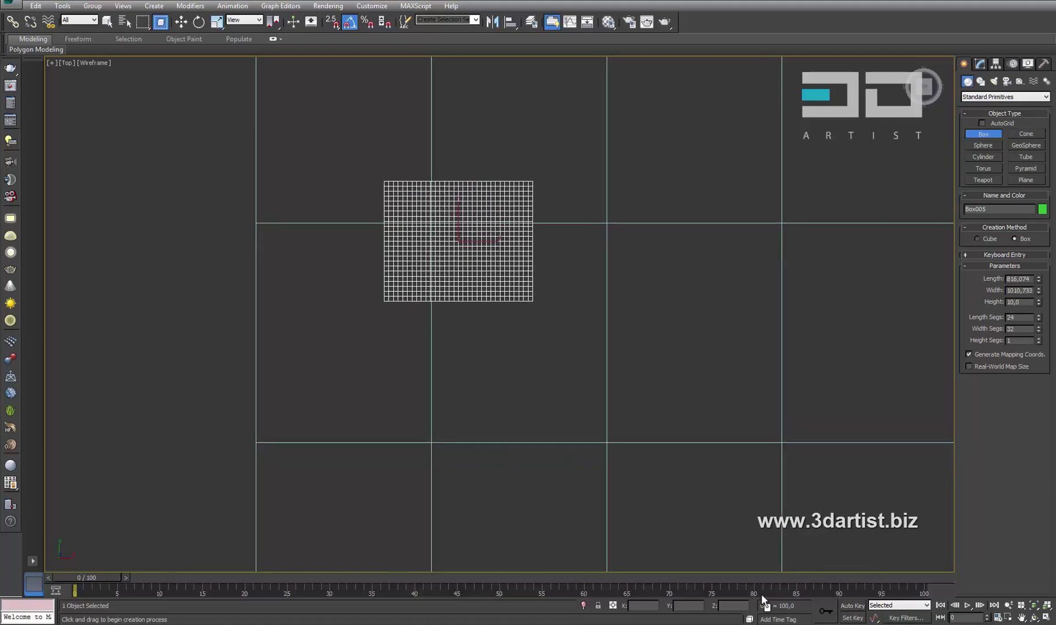
pyautogui.hotkey('alt', 'w')
pyautogui.hotkey('alt', 'w')
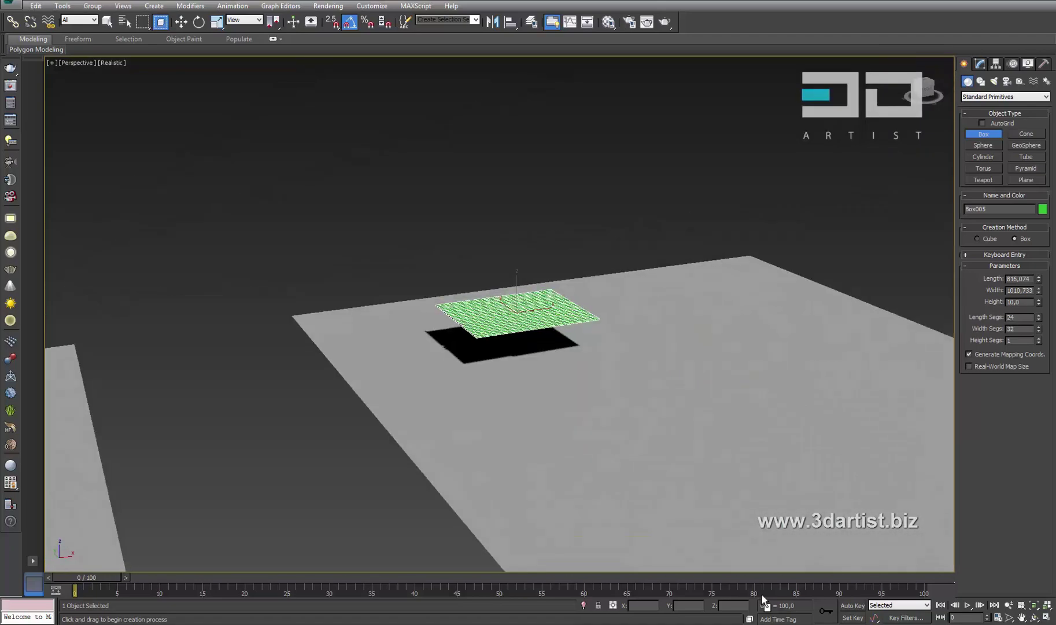
# - Rename the segmented panel with the Pillow_ prefix and keep the Move tool active
pyautogui.press('w')
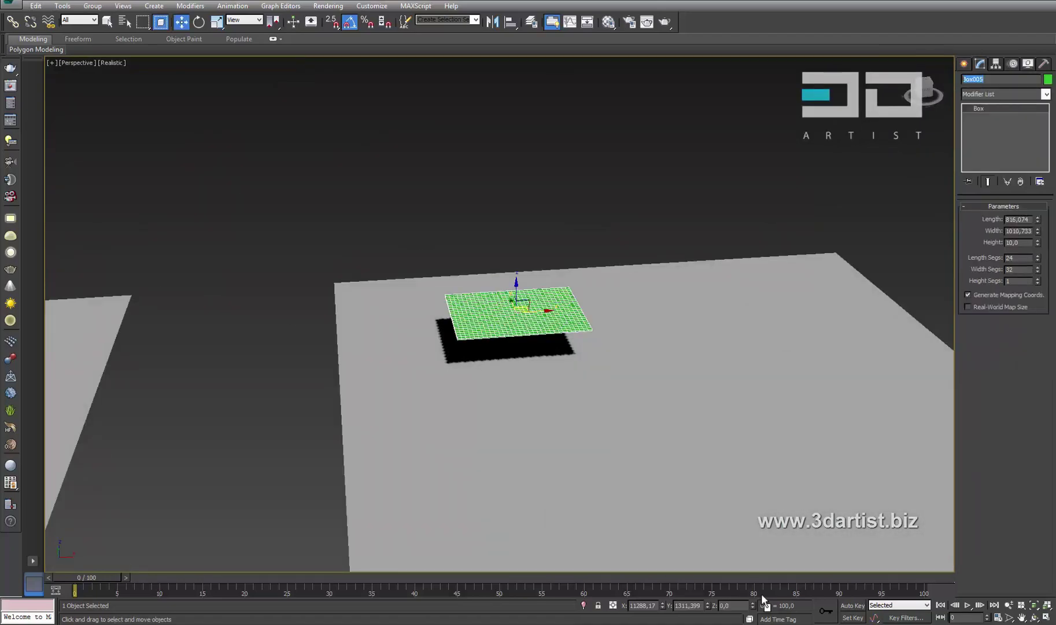
pyautogui.write('Pillo')
pyautogui.write('w_002')
pyautogui.rightClick(576, 302)
pyautogui.click(591, 310)
pyautogui.rightClick(577, 302)
pyautogui.click(590, 305)
# - Clone the panel as Copies into Pillow_002 through Pillow_005, spread across the ground plane
pyautogui.keyDown('shift'); pyautogui.moveTo(517, 309); pyautogui.dragTo(709, 298); pyautogui.keyUp('shift')
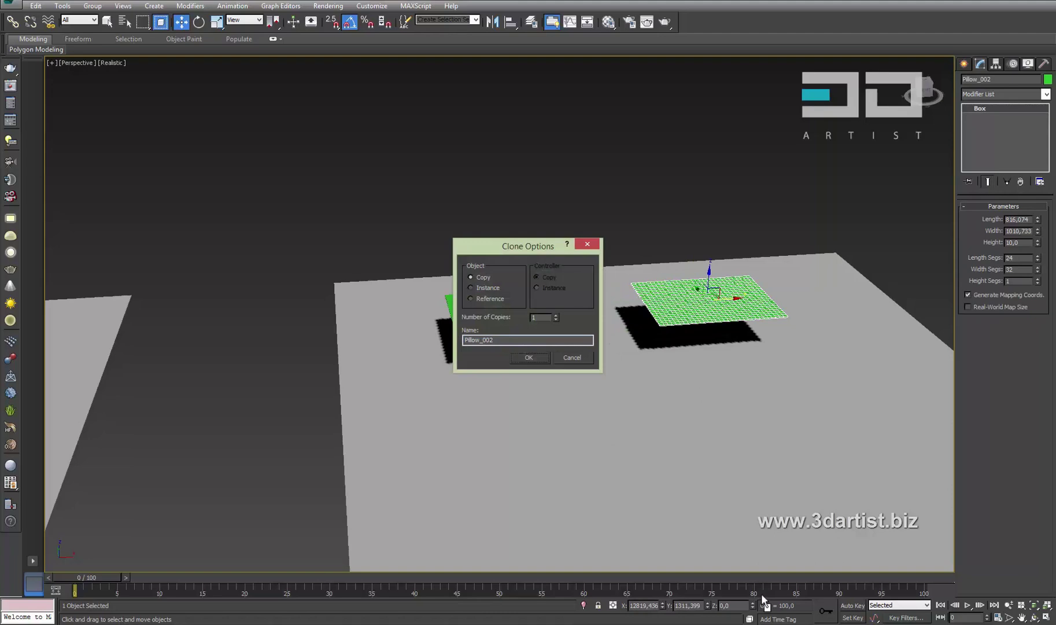
pyautogui.press('Return')
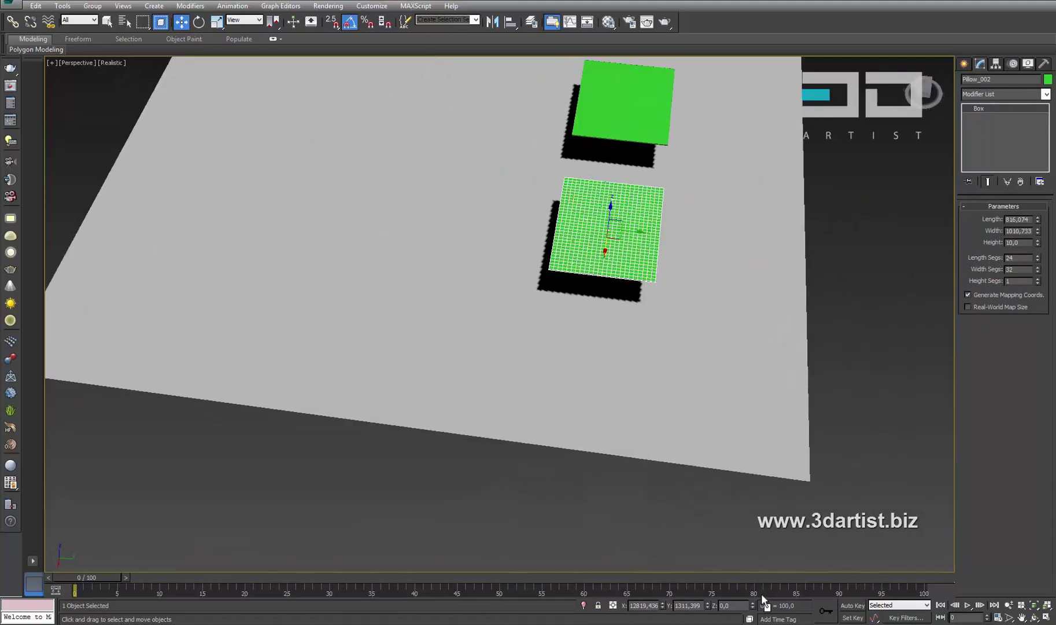
pyautogui.keyDown('shift'); pyautogui.moveTo(607, 231); pyautogui.dragTo(431, 210); pyautogui.keyUp('shift')
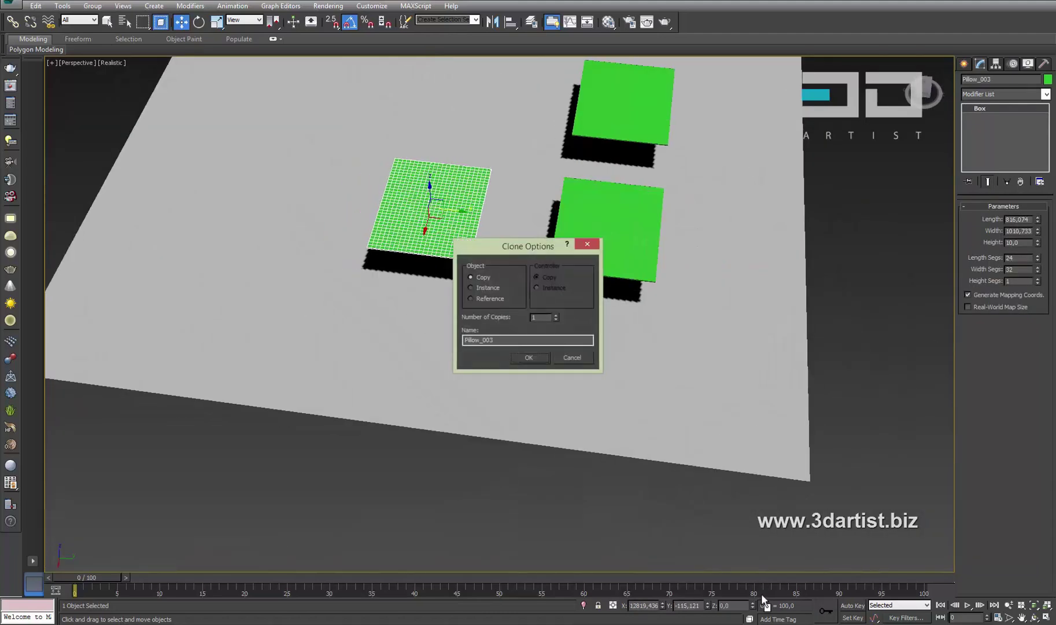
pyautogui.press('Return')
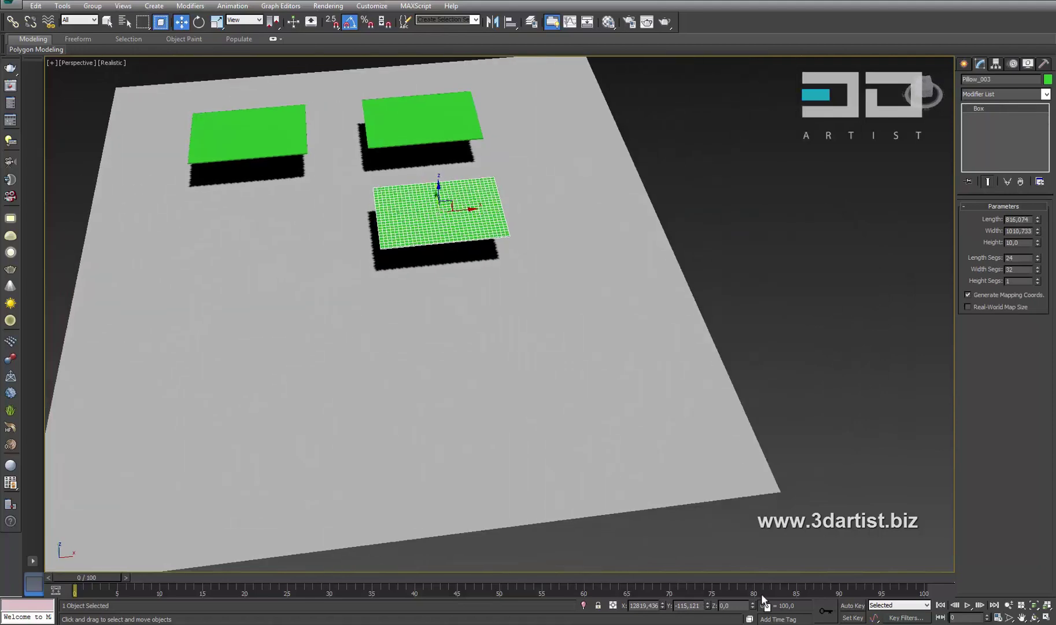
pyautogui.keyDown('shift'); pyautogui.moveTo(442, 211); pyautogui.dragTo(287, 235); pyautogui.keyUp('shift')
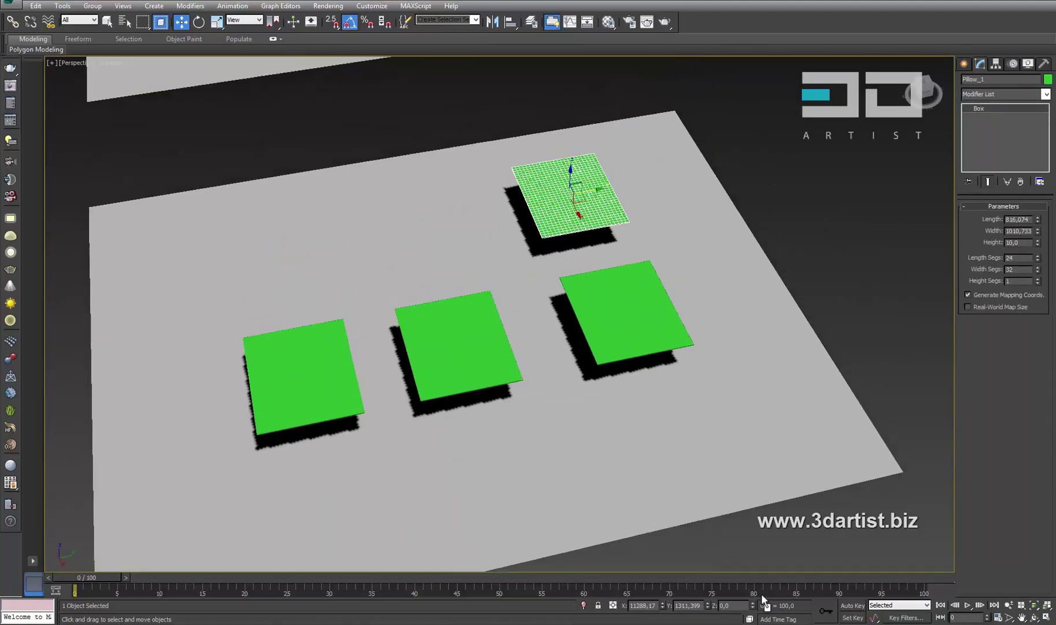
pyautogui.keyDown('shift'); pyautogui.moveTo(573, 191); pyautogui.dragTo(422, 217); pyautogui.keyUp('shift')
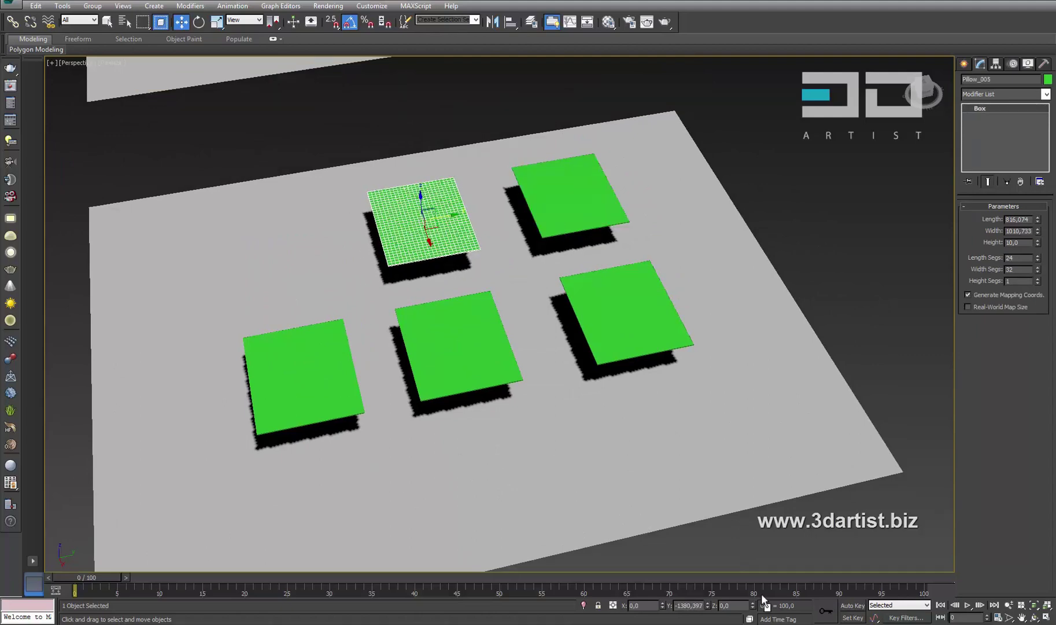
pyautogui.press('Return')
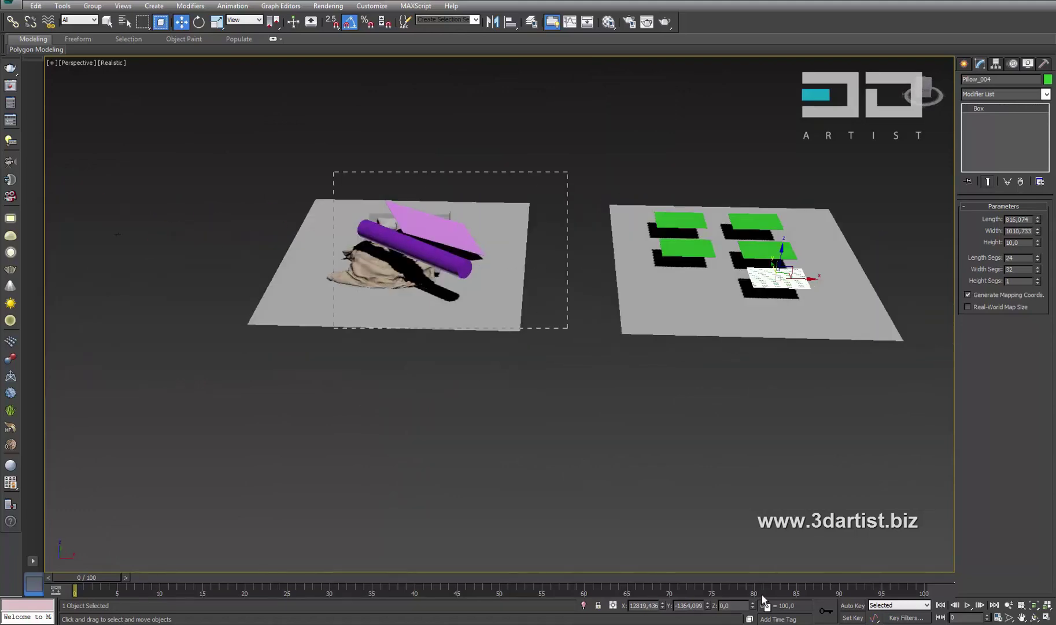
# - Delete the old floor plate, cylinder and draped cloth test objects
pyautogui.press('Delete')
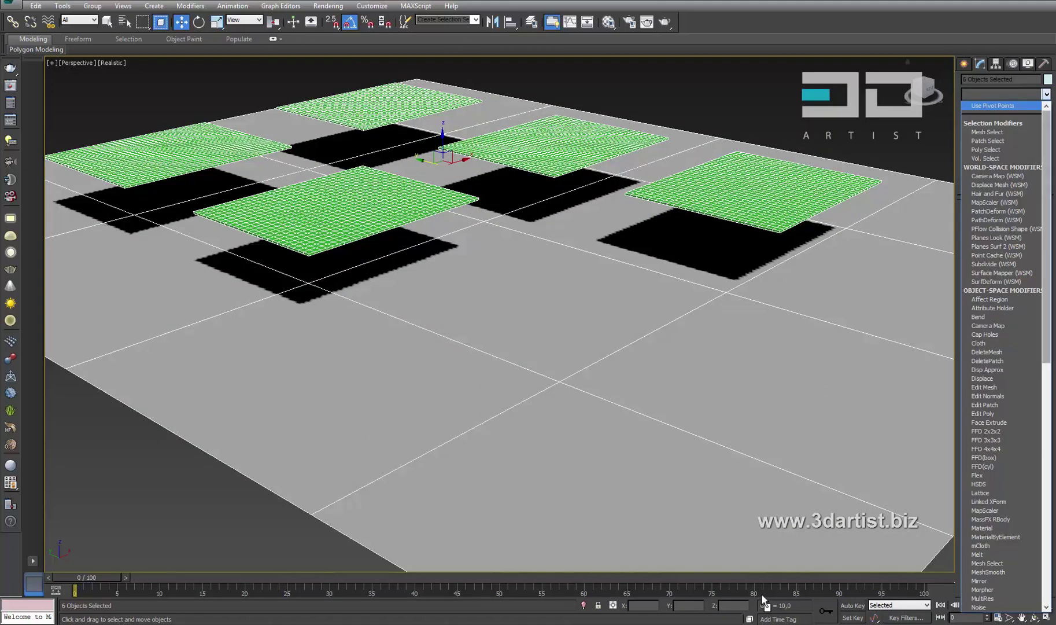
# - Add Cloth to the five pillows as Cloth and Plane006 as a Collision Object
pyautogui.write('cl')
pyautogui.press('Return')
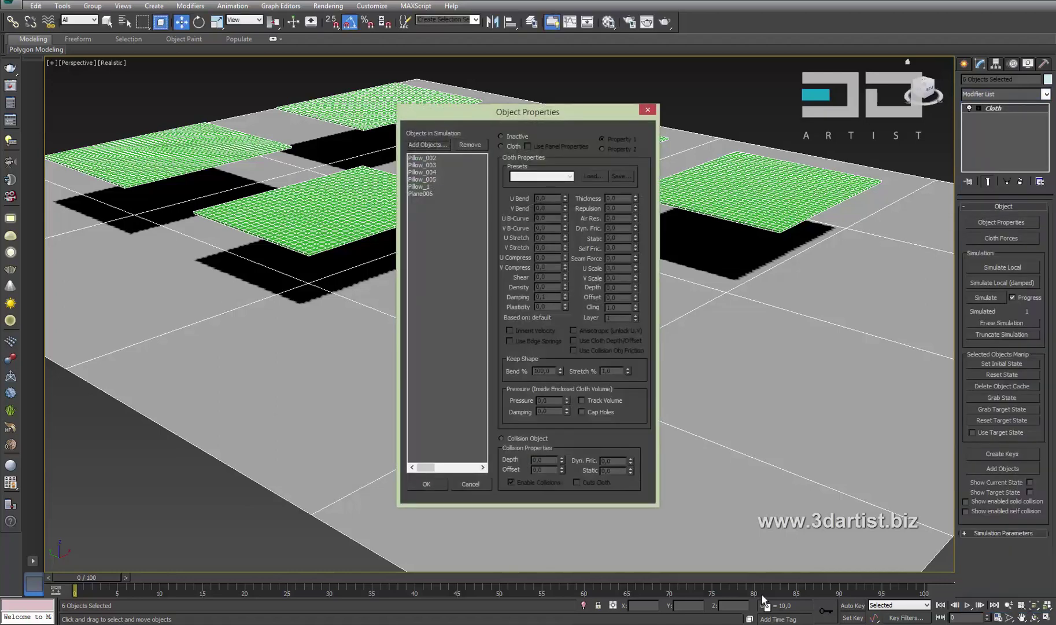
pyautogui.hotkey('shift', 'Down')
pyautogui.hotkey('shift', 'Down')
pyautogui.hotkey('shift', 'Down')
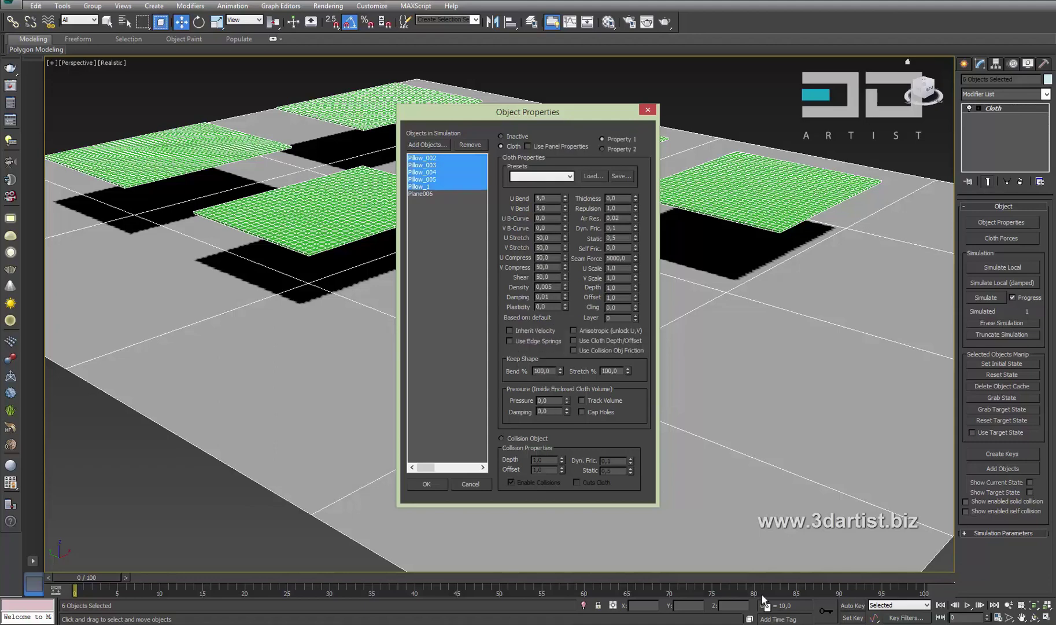
pyautogui.press('Down')
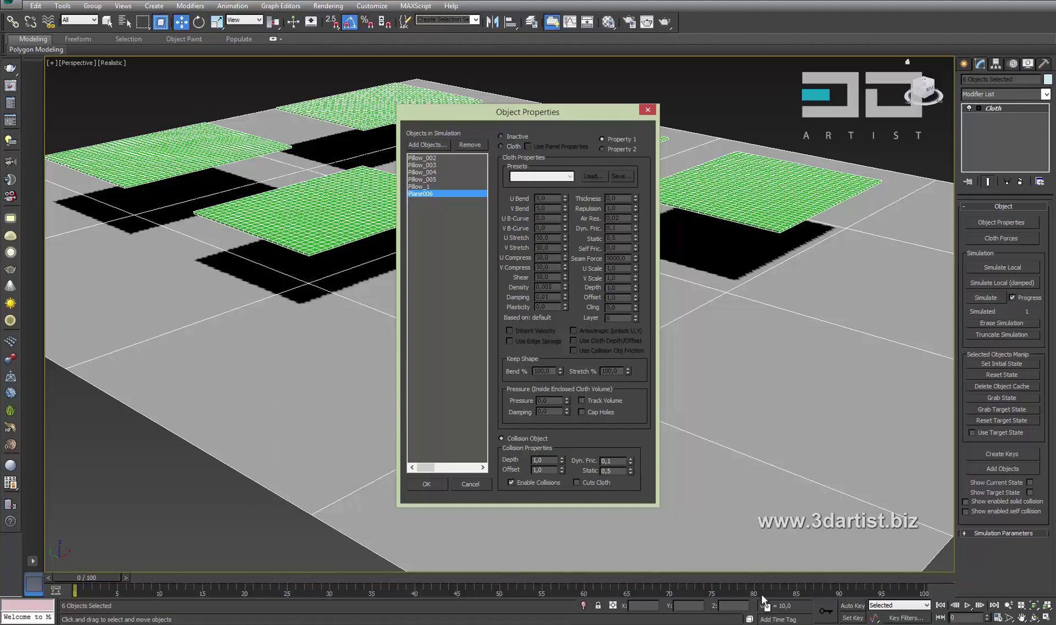
# - Set cloth pressure to 5 on Pillow_1, 3 on Pillow_002 and 70 on Pillow_003
pyautogui.press('Up')
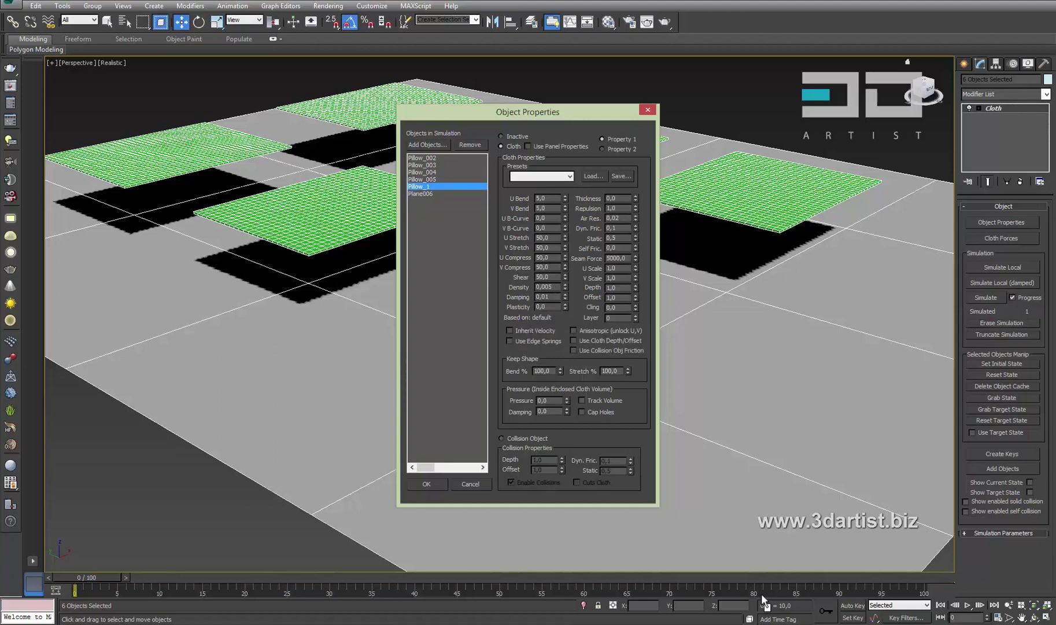
pyautogui.press('Tab')
pyautogui.write('5')
pyautogui.press('Home')
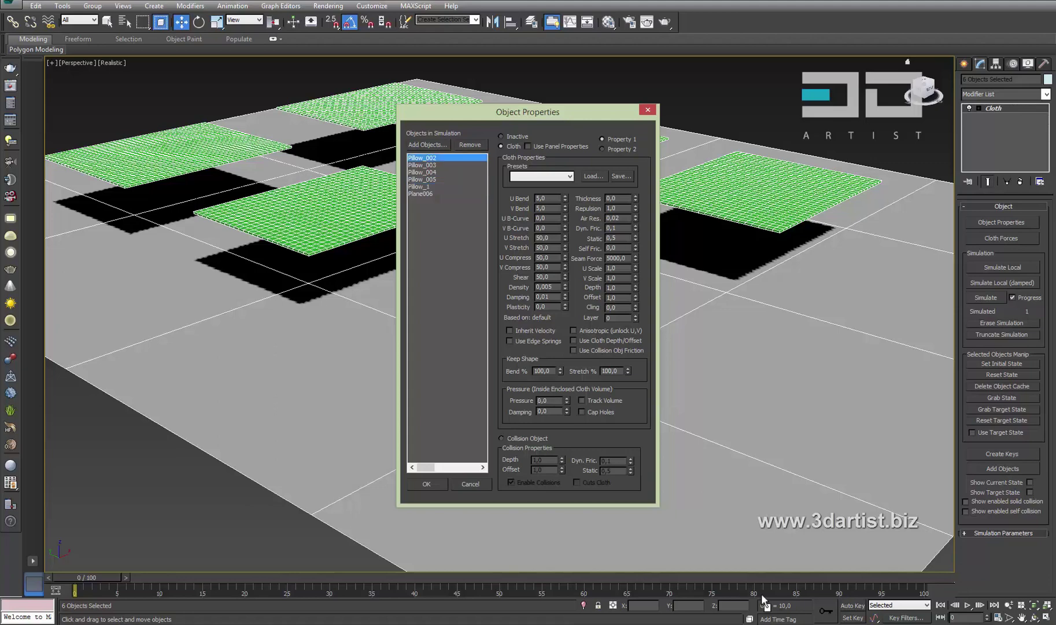
pyautogui.press('Tab')
pyautogui.write('3')
pyautogui.press('Down')
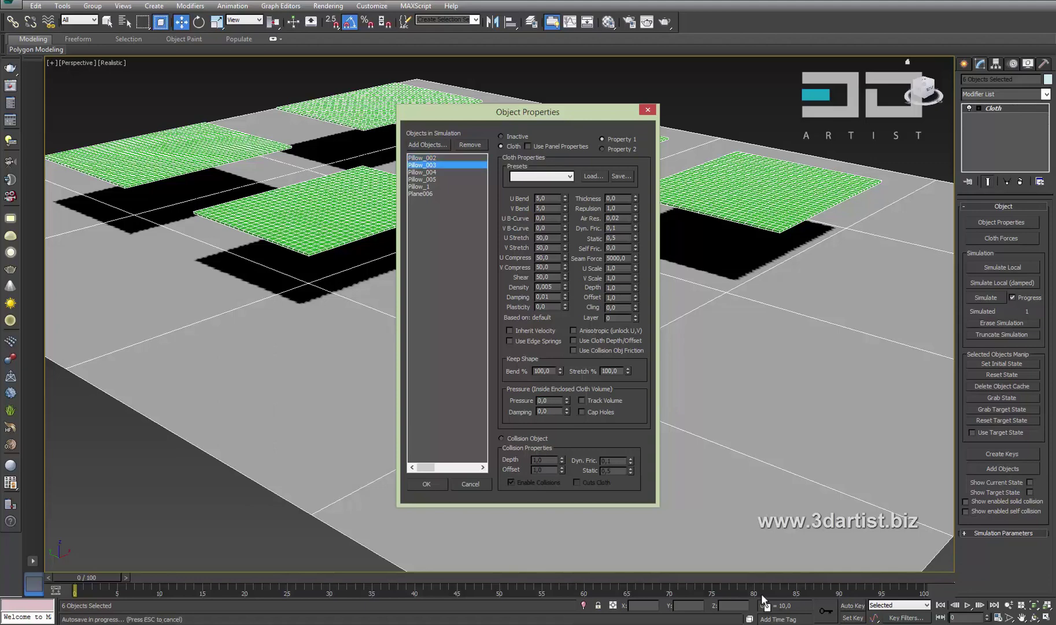
pyautogui.press('Tab')
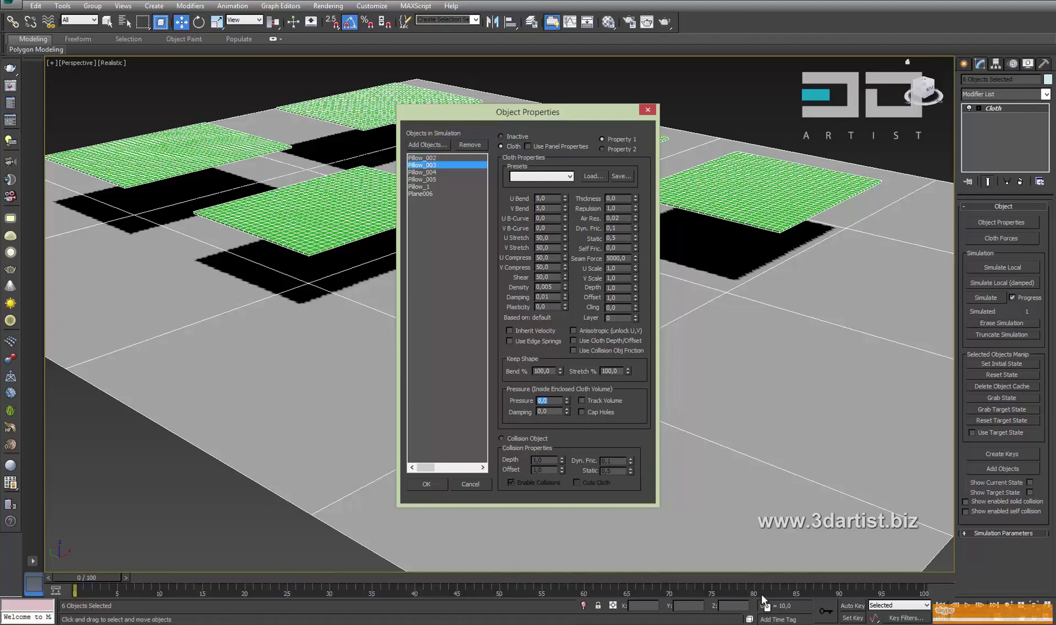
pyautogui.write('70')
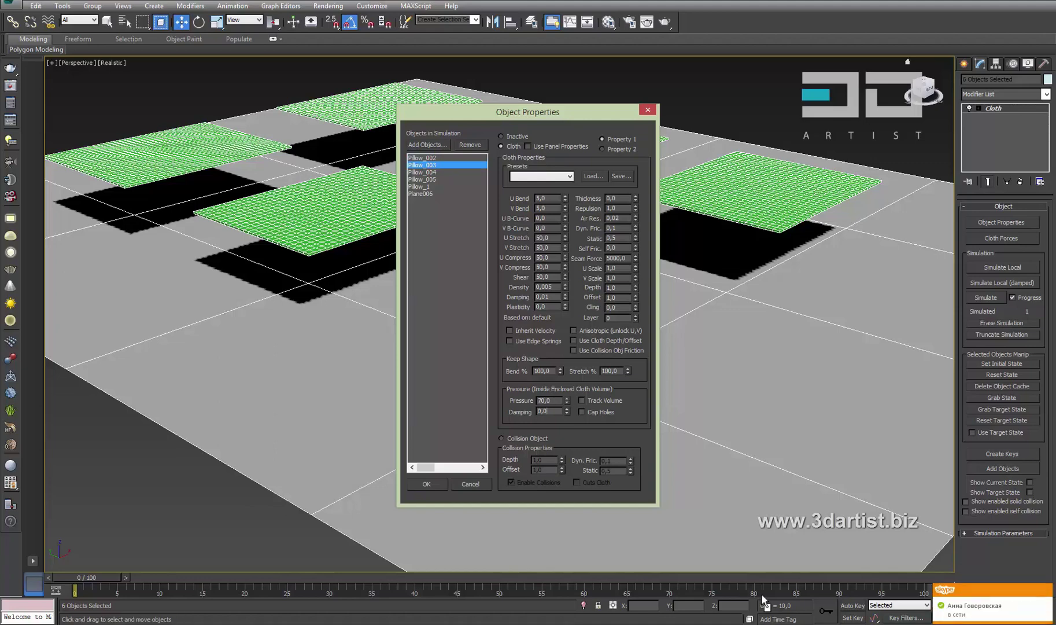
# - Give Pillow_004 the Silk preset and Pillow_005 the Cotton preset, then accept the changes
pyautogui.press('Down')
pyautogui.hotkey('alt', 'Down')
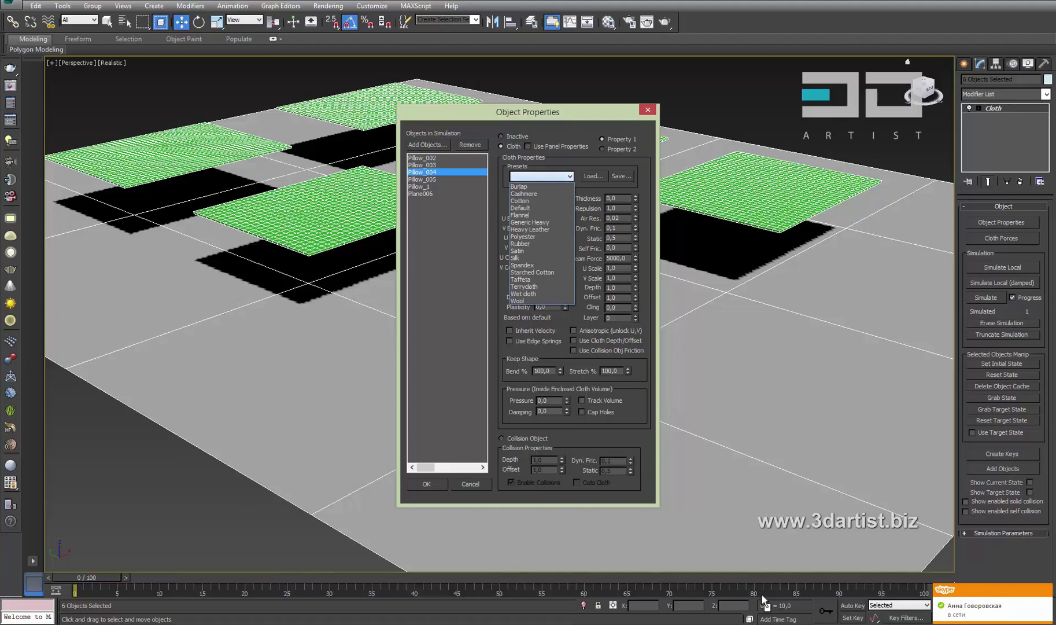
pyautogui.press('Down')
pyautogui.press('Return')
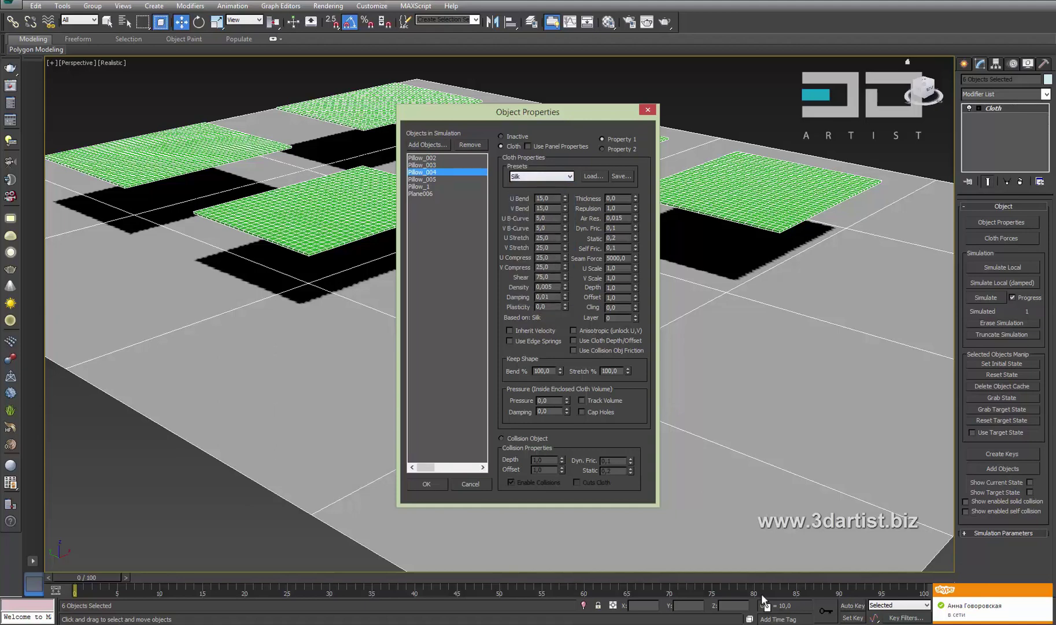
pyautogui.press('Down')
pyautogui.hotkey('alt', 'Down')
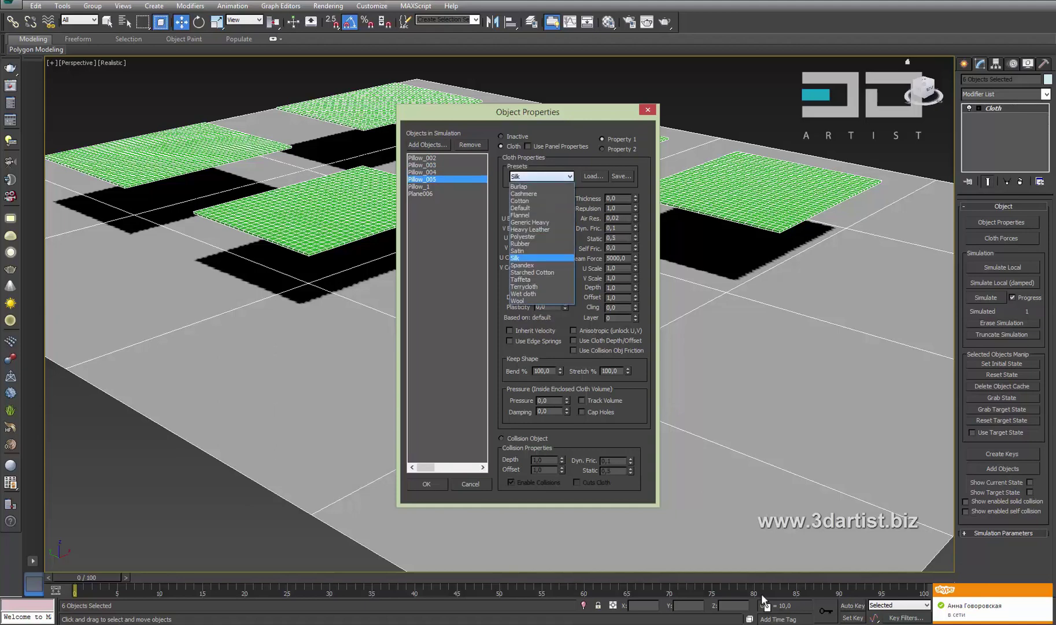
pyautogui.press('Up')
pyautogui.press('Up')
pyautogui.press('Up')
pyautogui.press('Return')
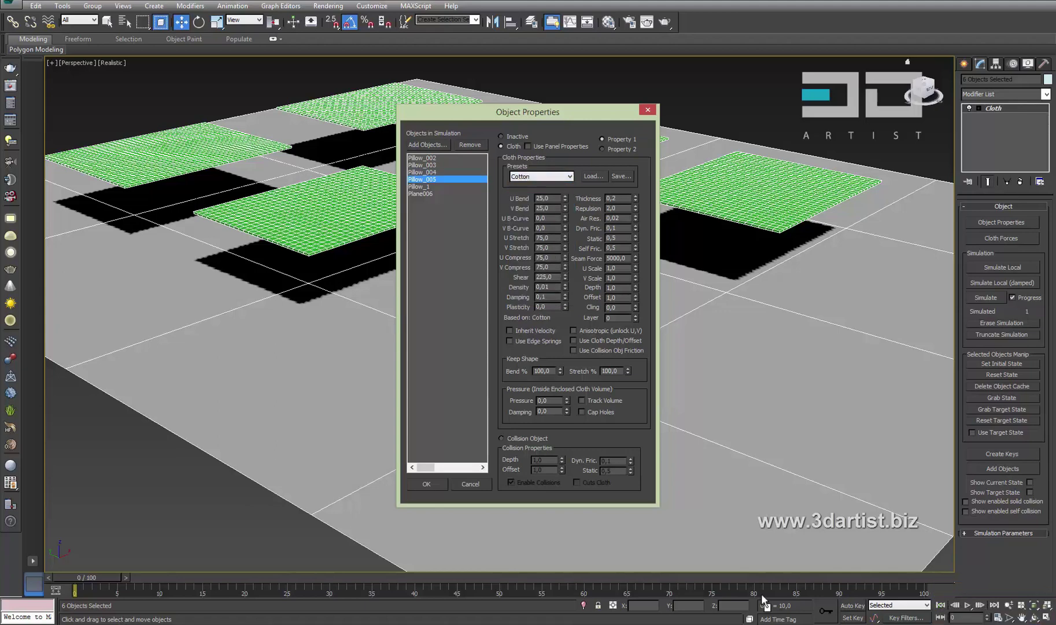
pyautogui.press('Return')
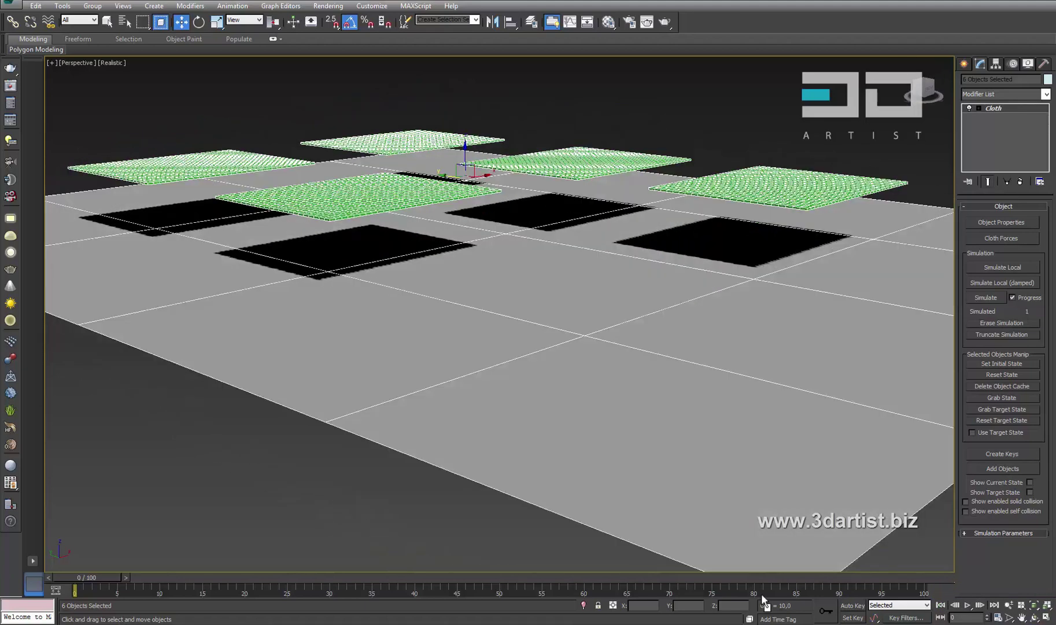
pyautogui.press('z')
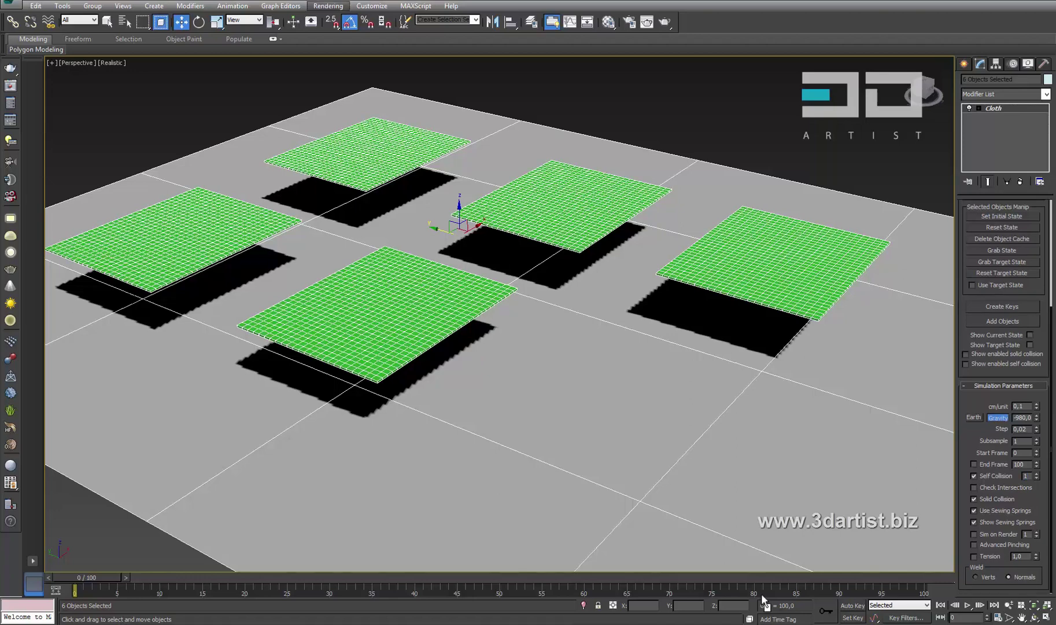
pyautogui.press('Down')
pyautogui.press('Right')
pyautogui.press('Right')
pyautogui.press('Right')
pyautogui.press('Escape')
pyautogui.press('Escape')
pyautogui.scroll(3, 1004, 347)
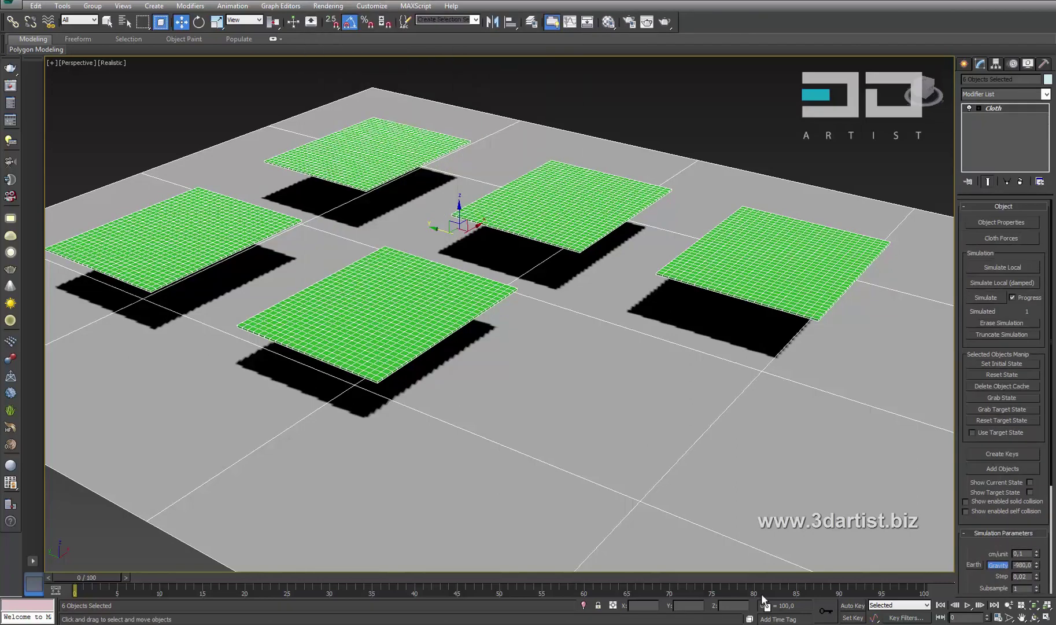
# - Run the cloth simulation for about 13 frames until the pillows puff up, then deselect everything
pyautogui.click(985, 297)
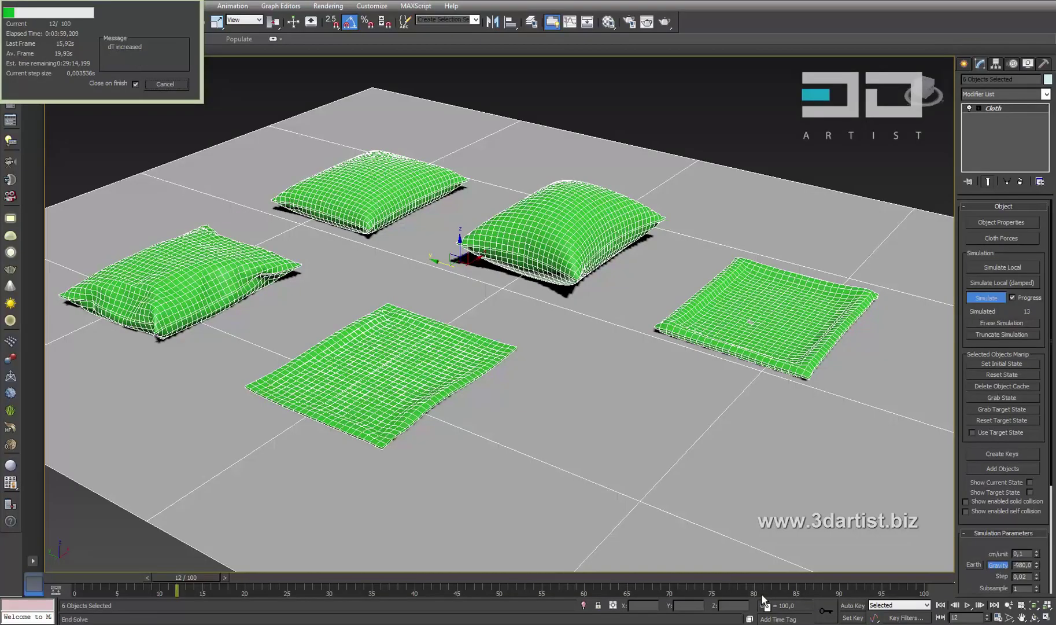
pyautogui.press('Escape')
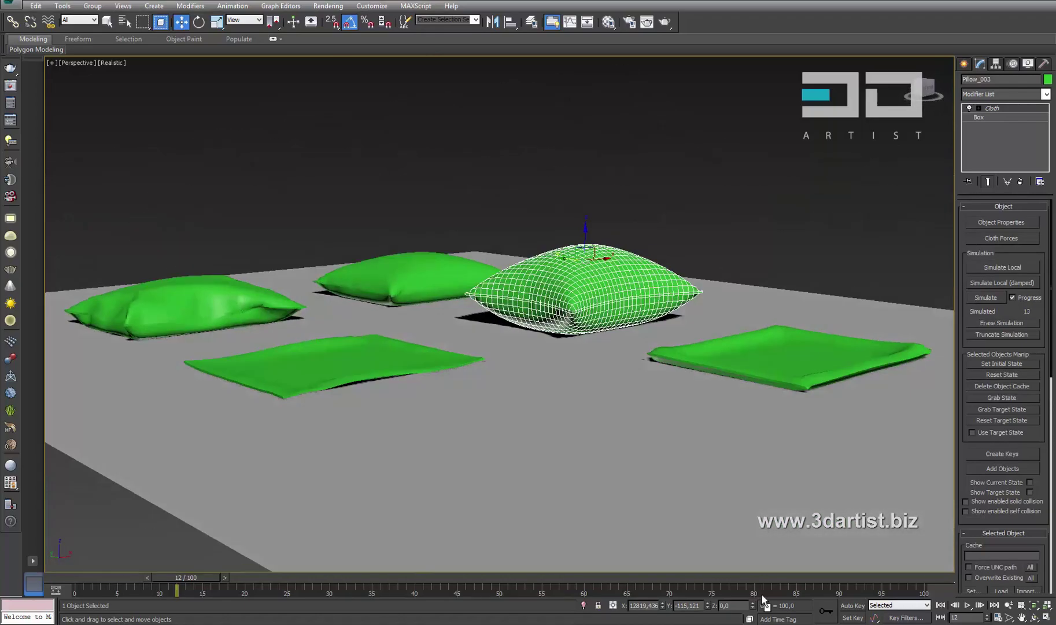
pyautogui.hotkey('ctrl', 'd')
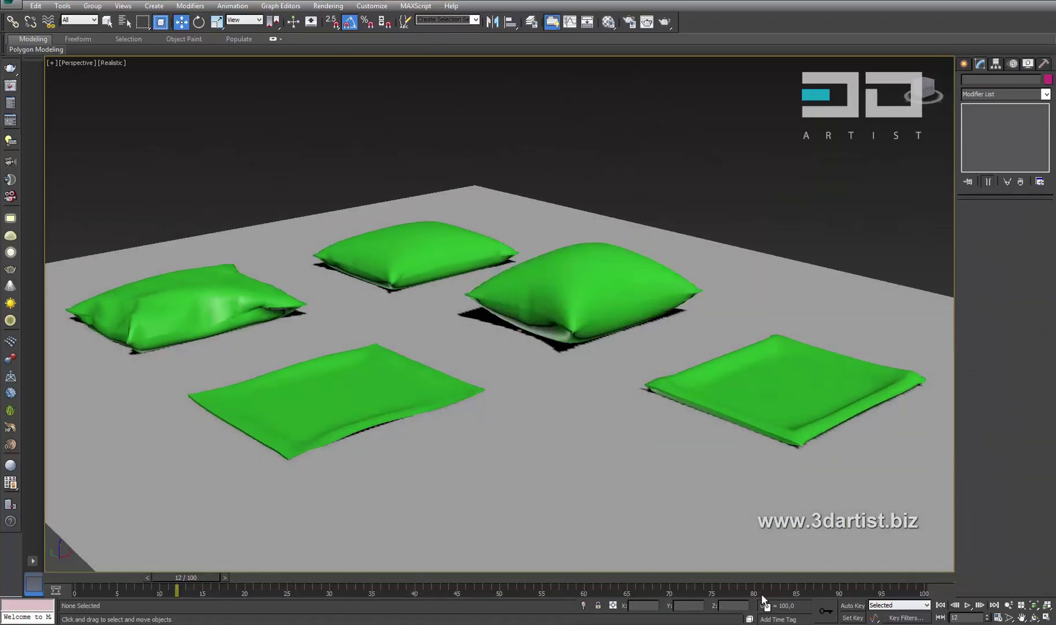